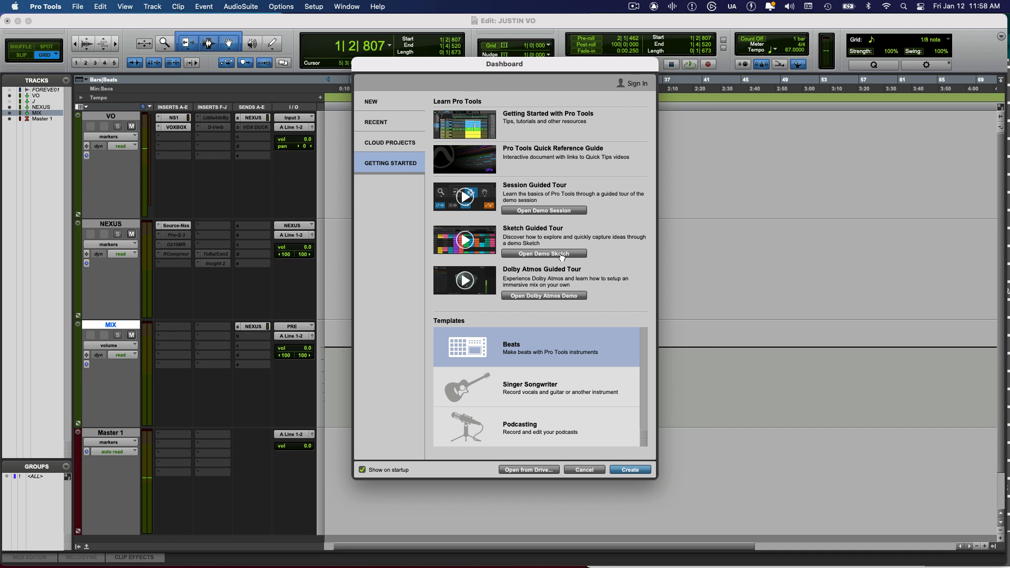
Open the demo sketch and audition its scenes from Intro through BeatDrp2
left_click(561, 255)
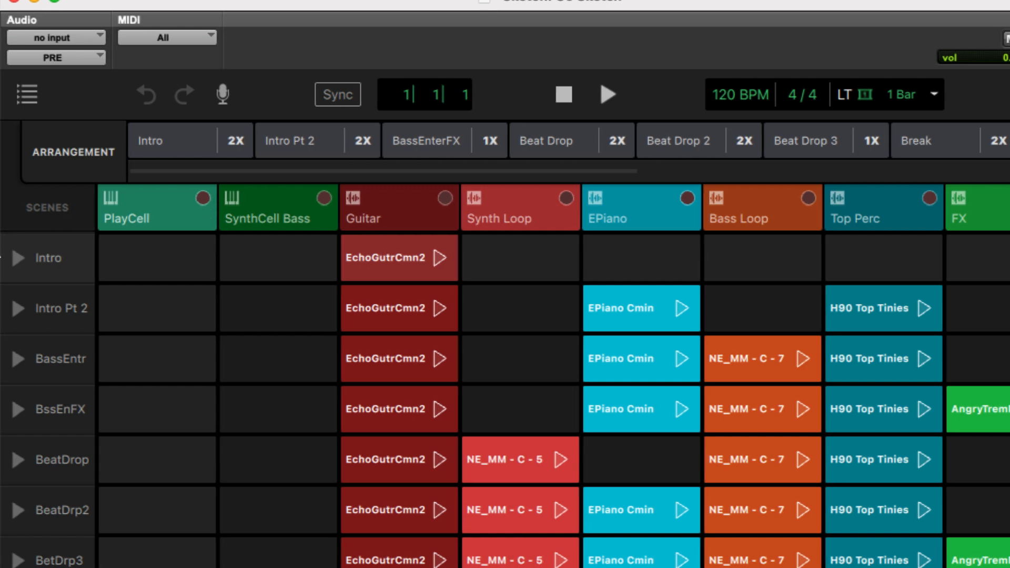
left_click(17, 258)
left_click(15, 309)
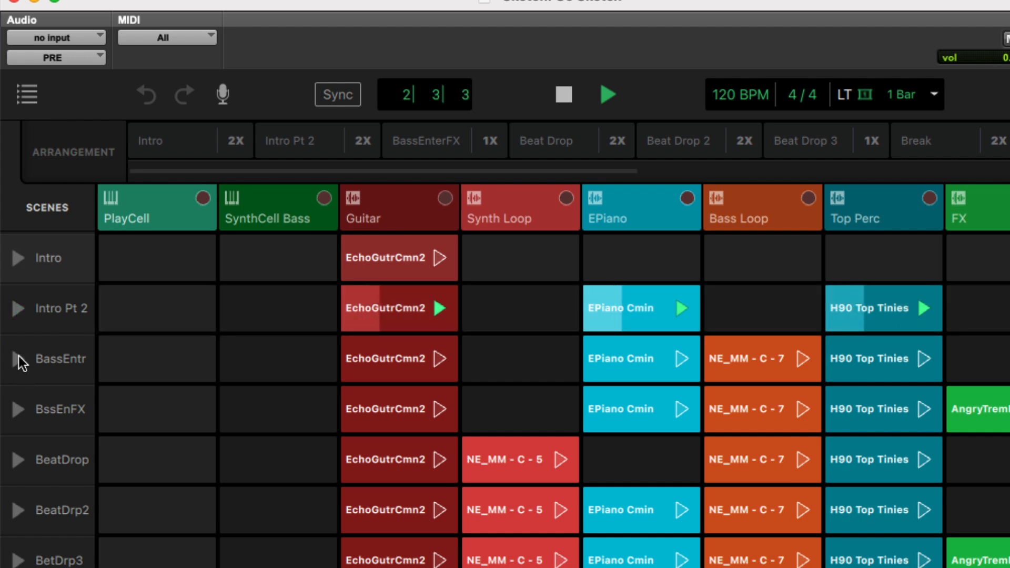
left_click(18, 360)
left_click(17, 409)
left_click(16, 463)
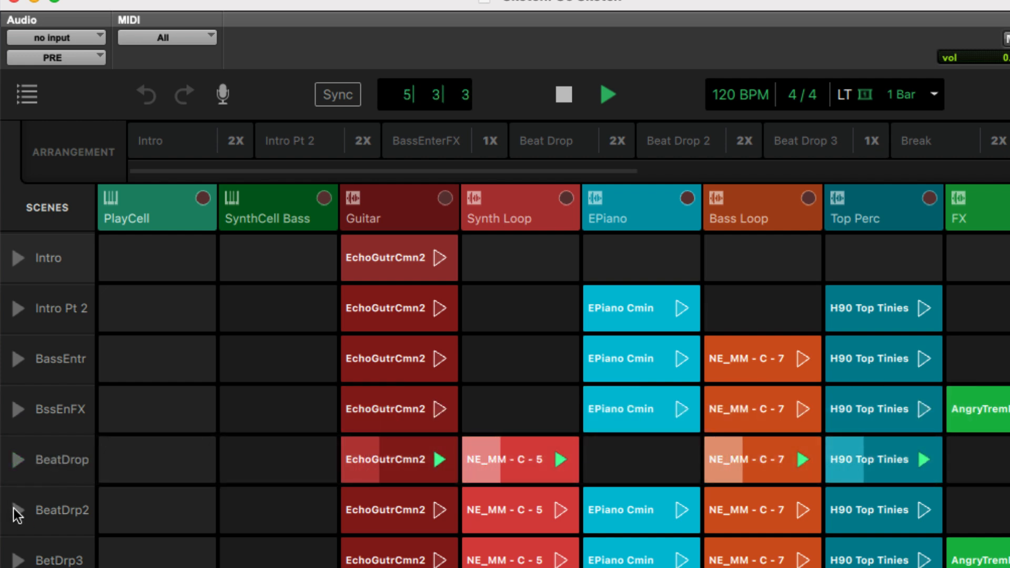
left_click(18, 510)
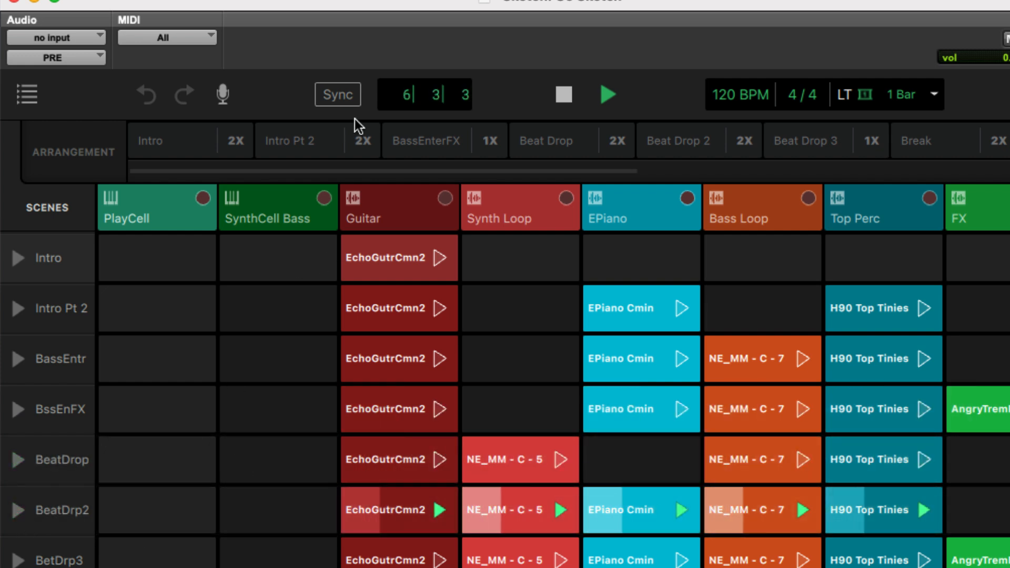
left_click(565, 96)
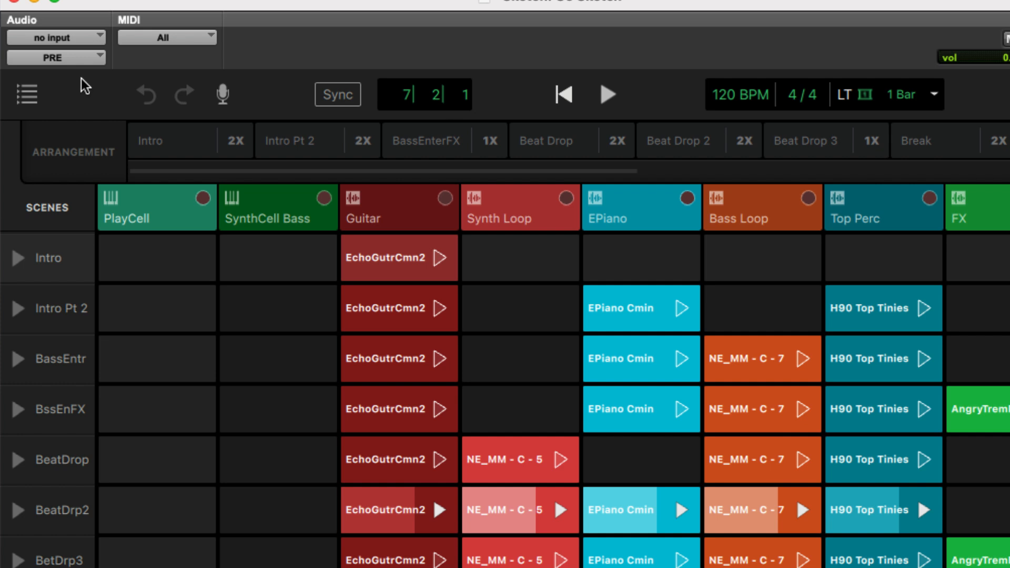
Browse the Loops folder in the sketch's sound library and look through the available groove loops
left_click(28, 99)
double_click(131, 325)
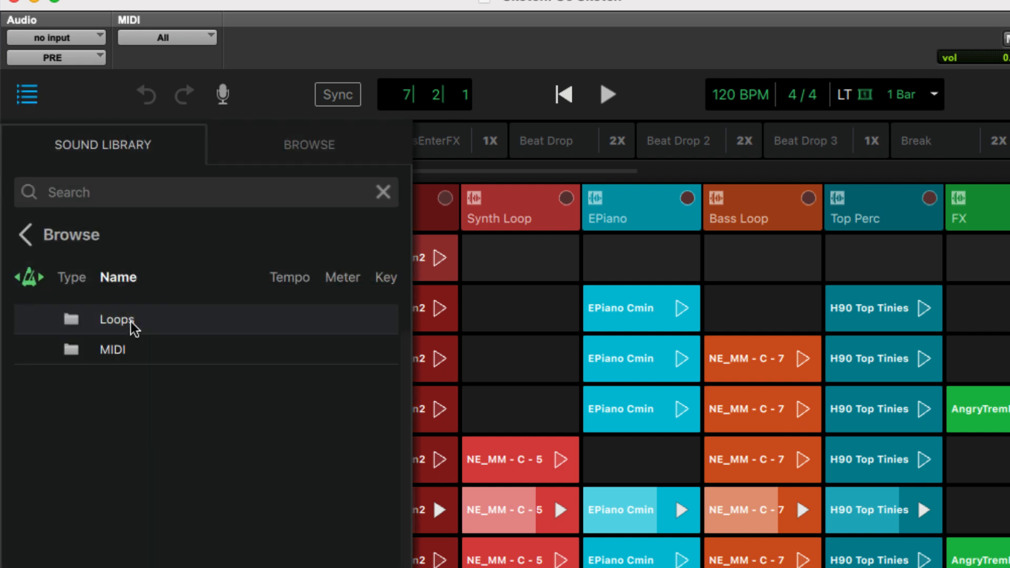
double_click(108, 329)
double_click(130, 350)
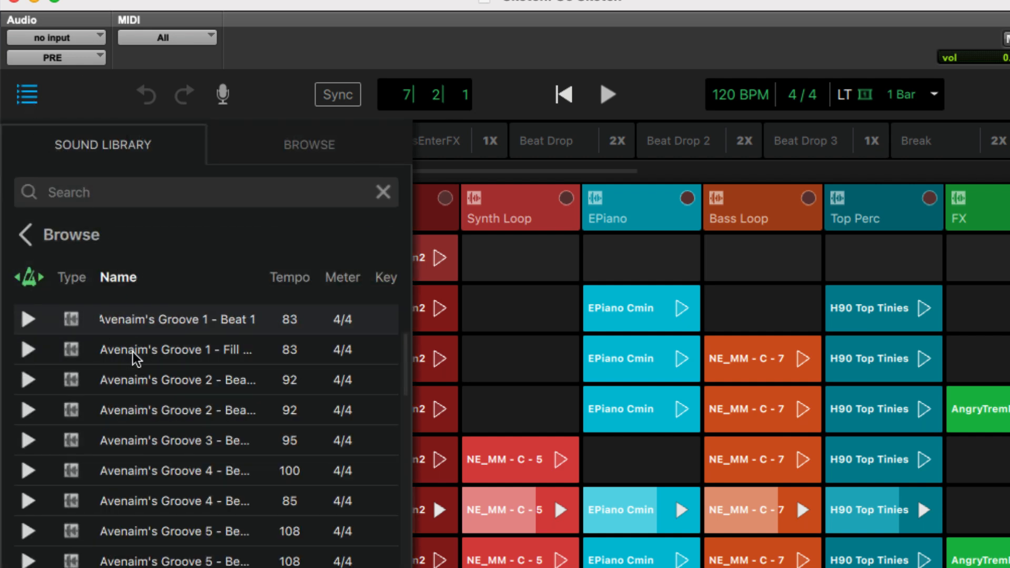
scroll(174, 409, "down", 8)
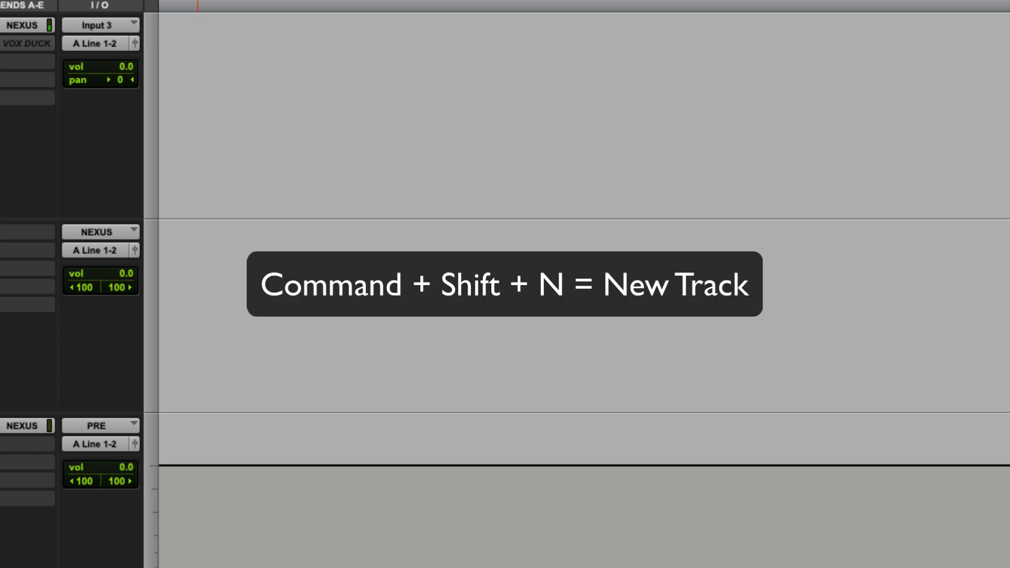
Create nine mono audio tracks and one stereo aux input, placed above the VO track in the session
key("super+shift+n")
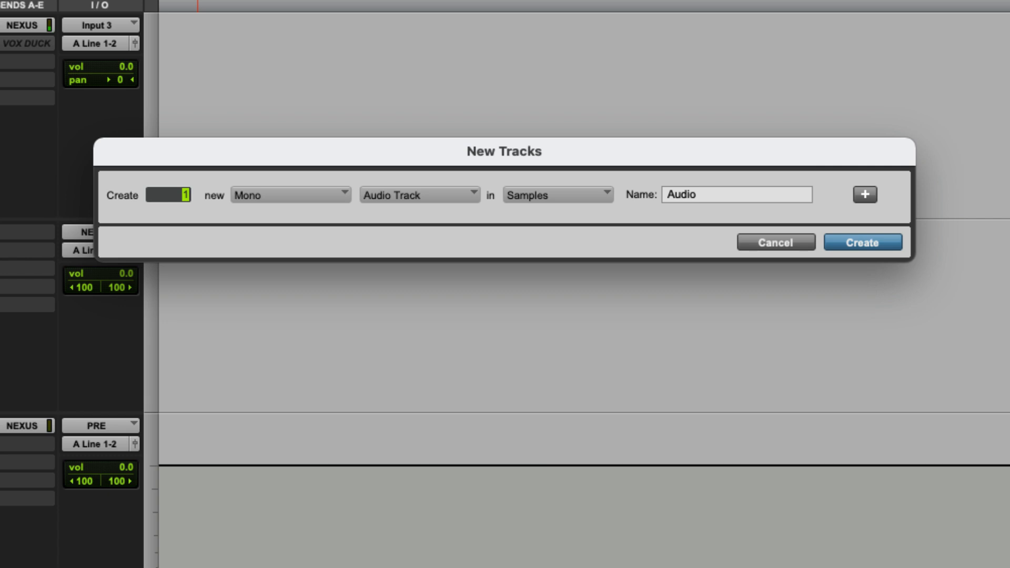
type("9")
key("super+shift+Down")
key("super+Right")
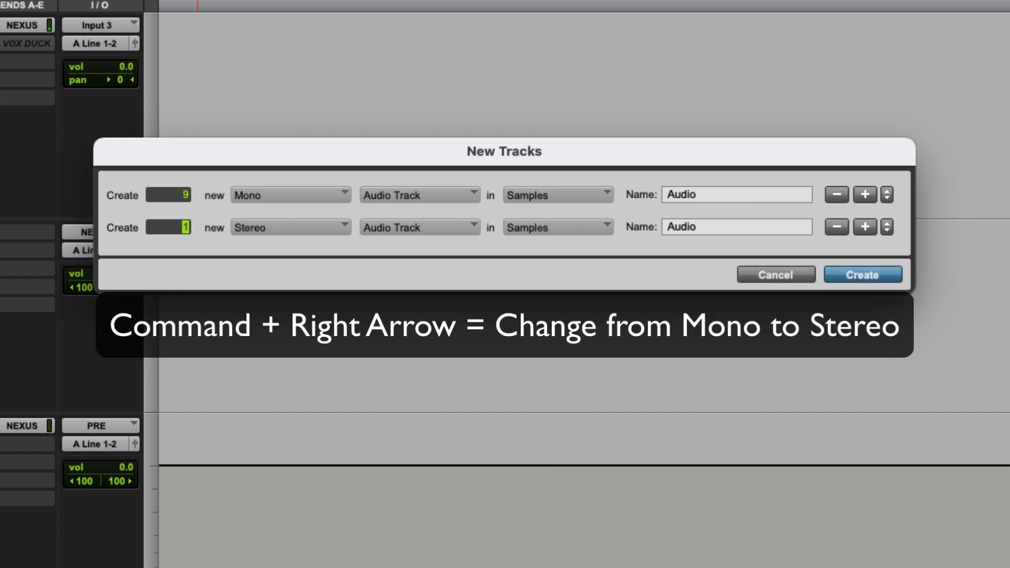
key("super+Down")
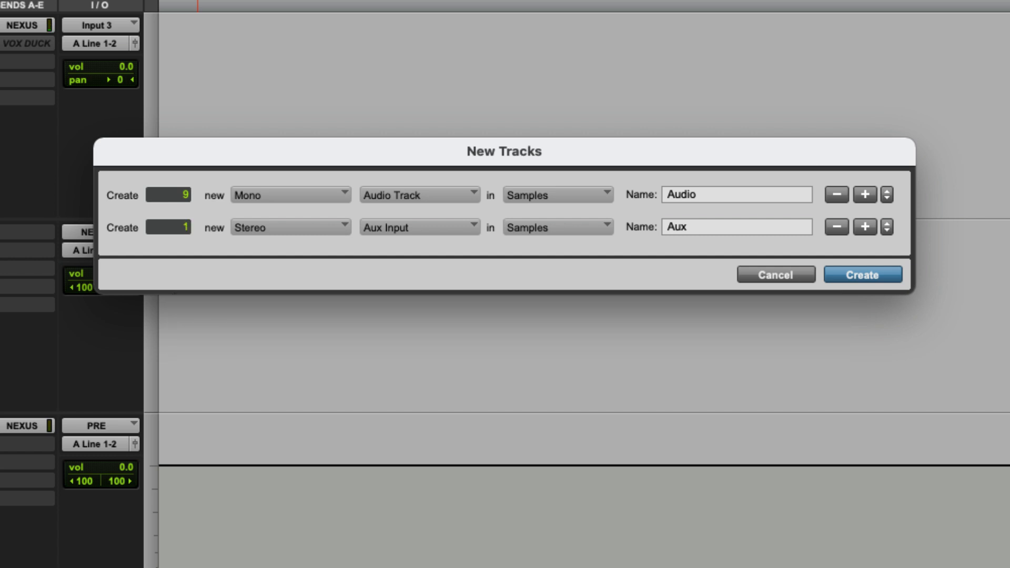
key("Return")
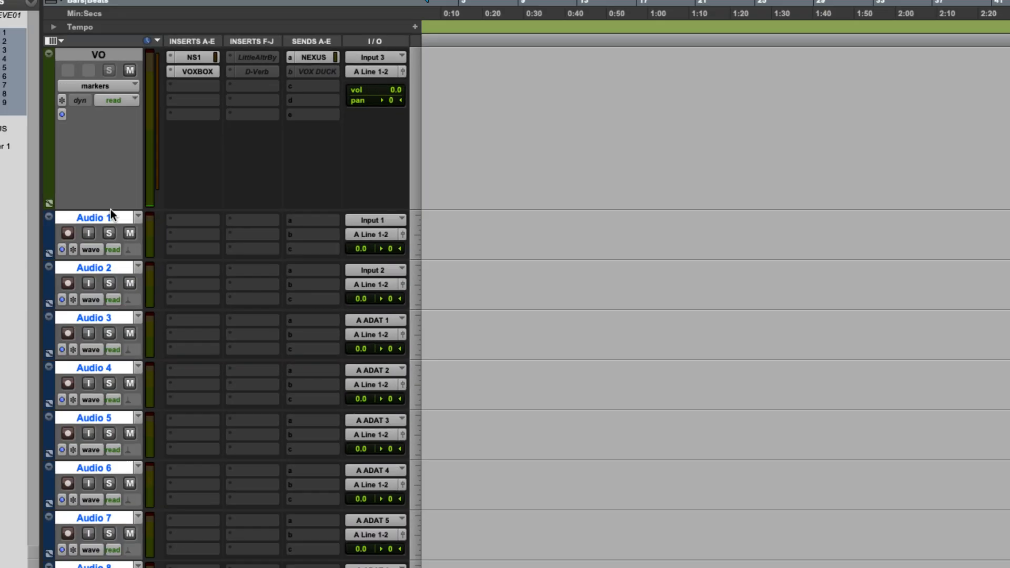
left_click_drag(111, 212, 162, 55)
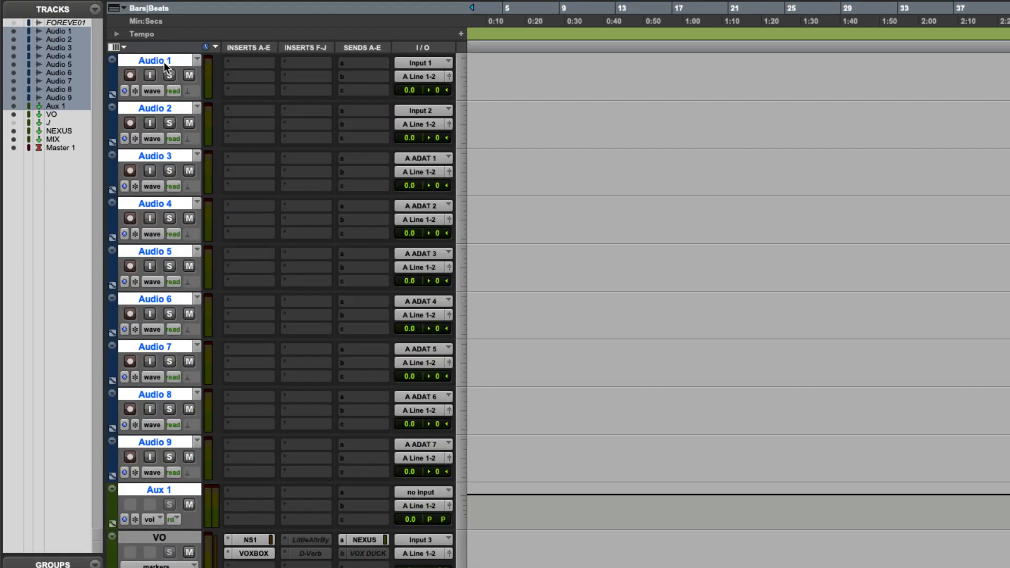
Rename the Audio 1 track as REC and color only that track red
double_click(164, 61)
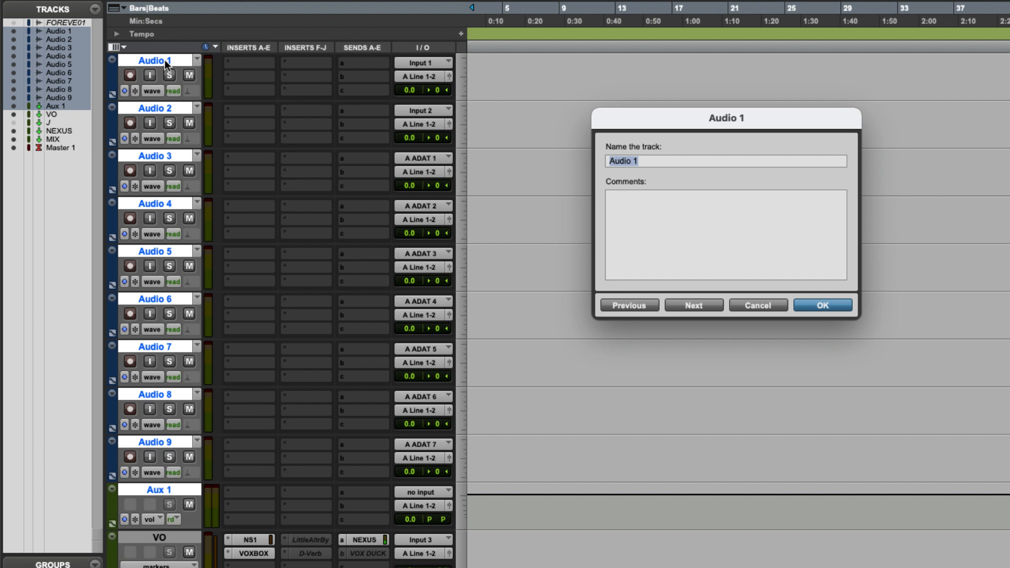
type("REC")
key("Return")
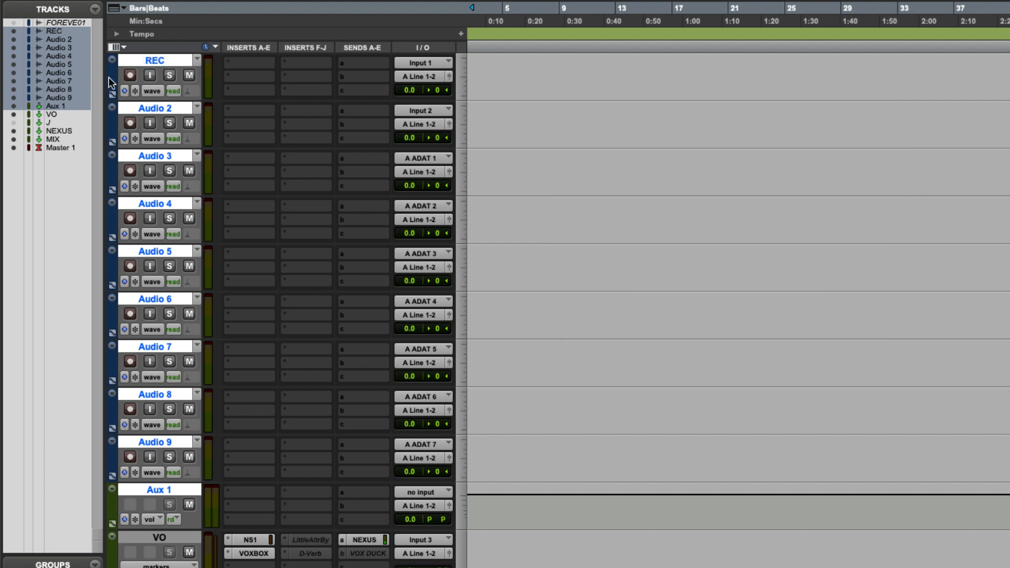
double_click(110, 79)
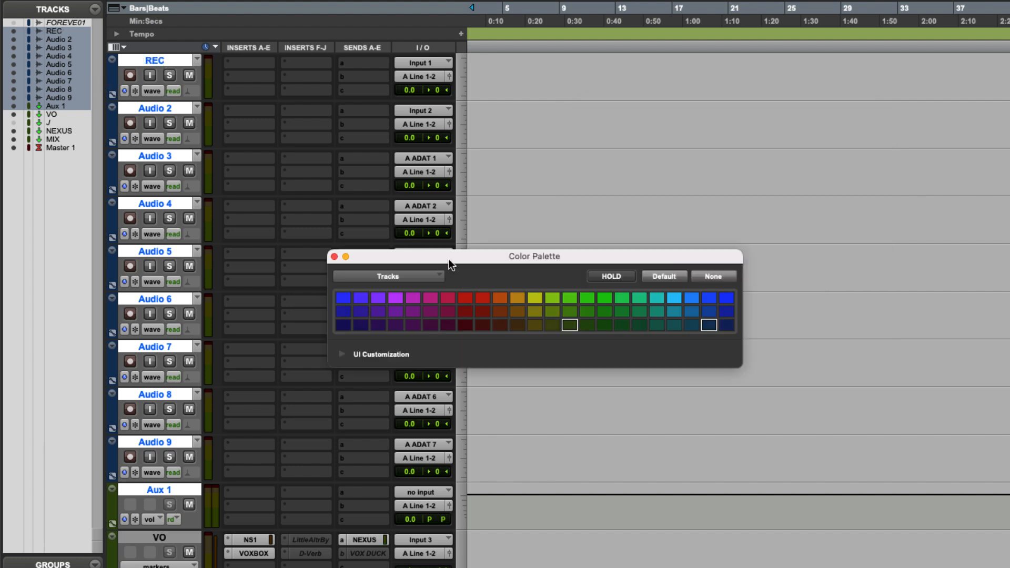
left_click(144, 59)
left_click(460, 298)
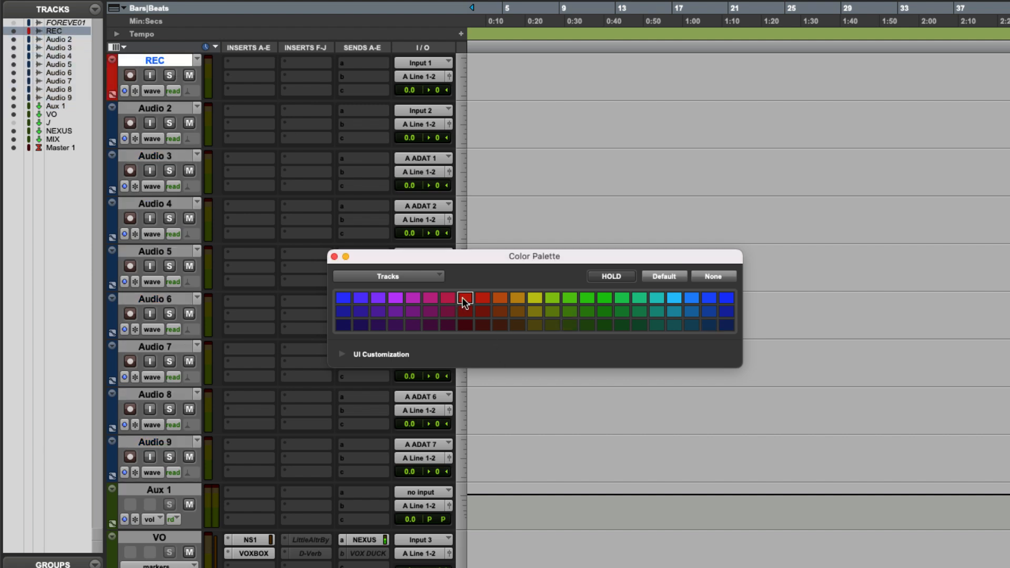
left_click(335, 257)
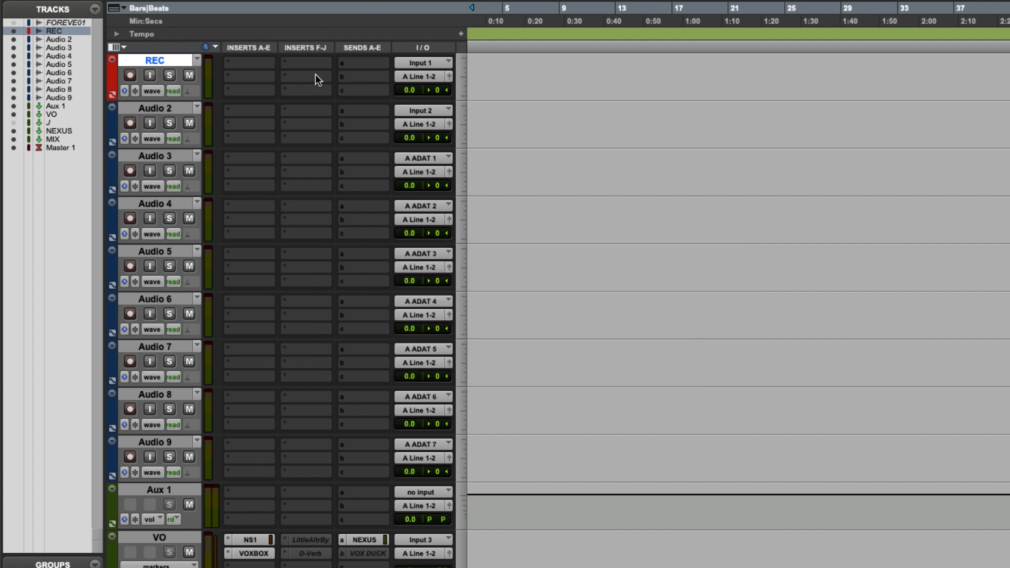
Batch rename tracks Audio 2 to Audio 9, clearing the existing names, with the prefix VOX and numbering at the end starting from 1
left_click(158, 108)
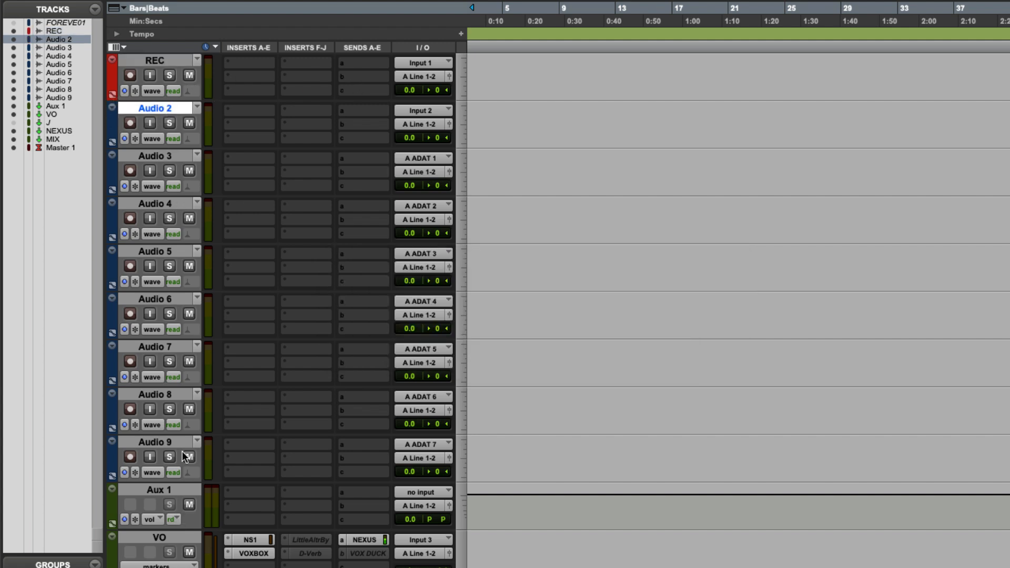
left_click(179, 442, "shift")
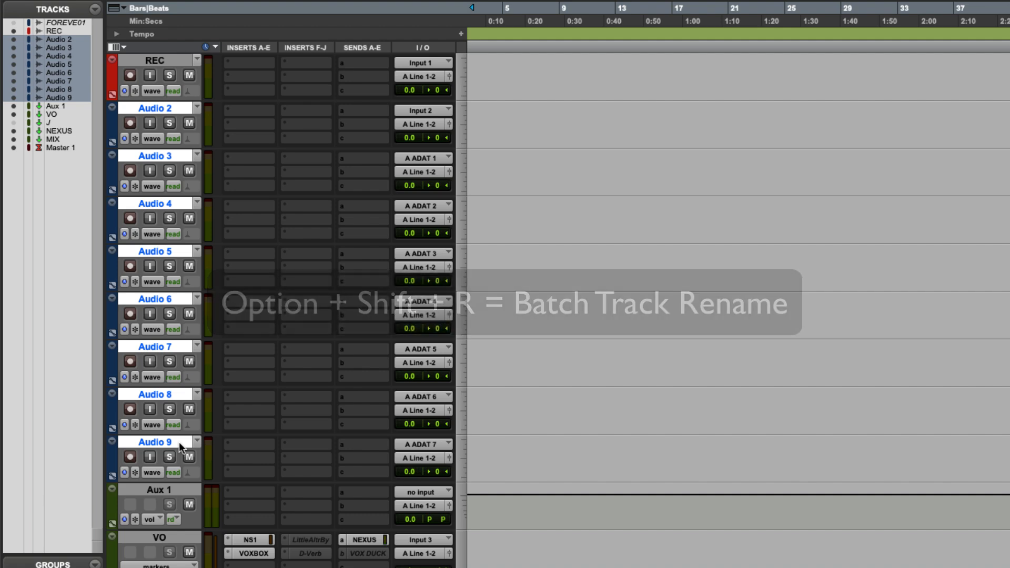
key("alt+shift+r")
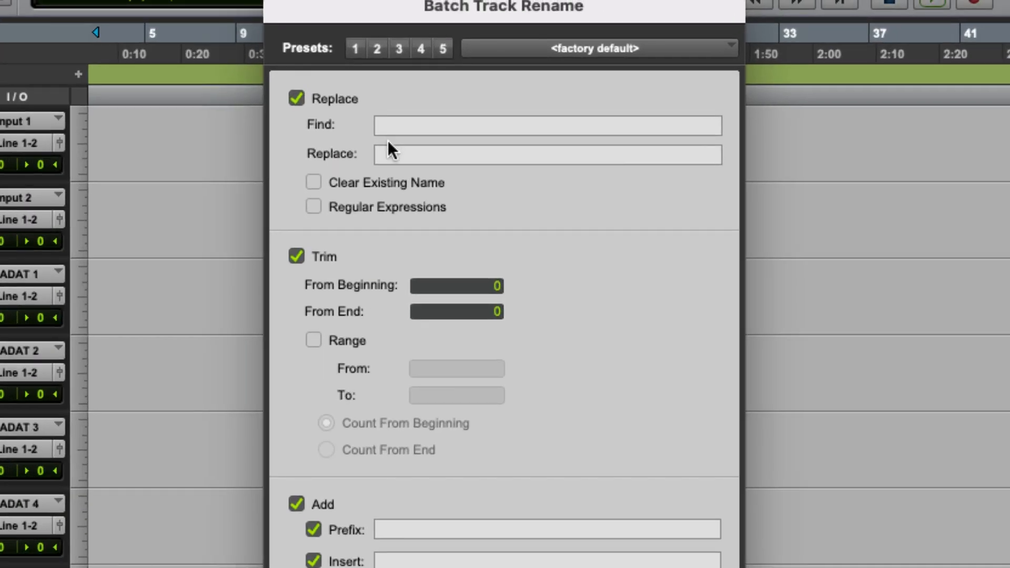
left_click(377, 179)
left_click(430, 535)
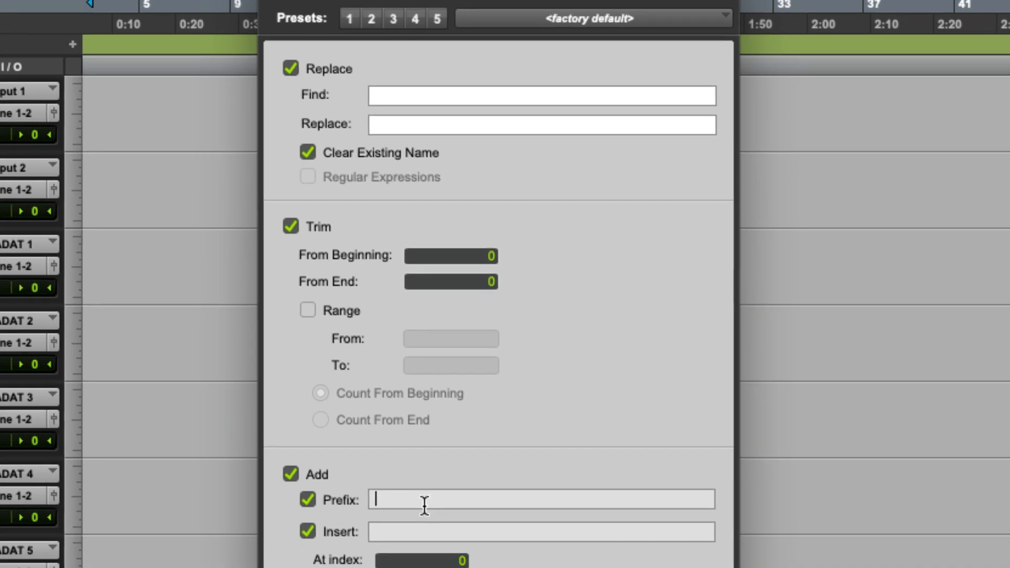
type("VOX")
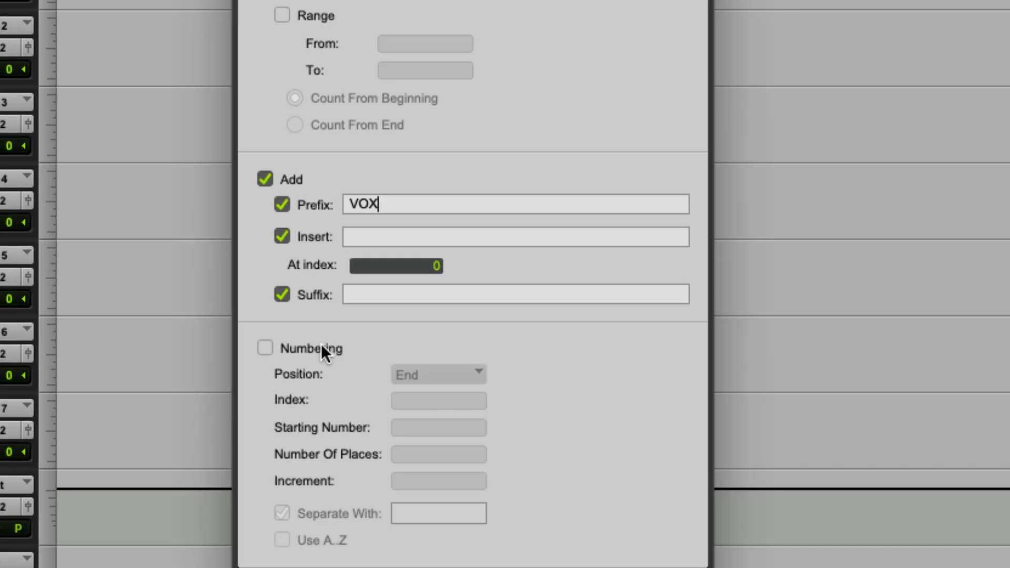
left_click(318, 471)
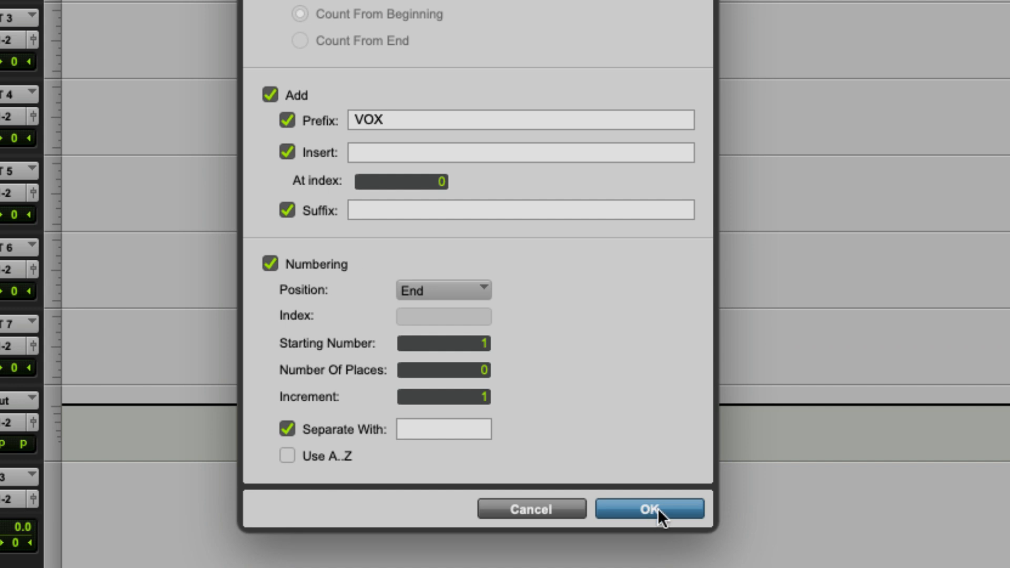
left_click(652, 508)
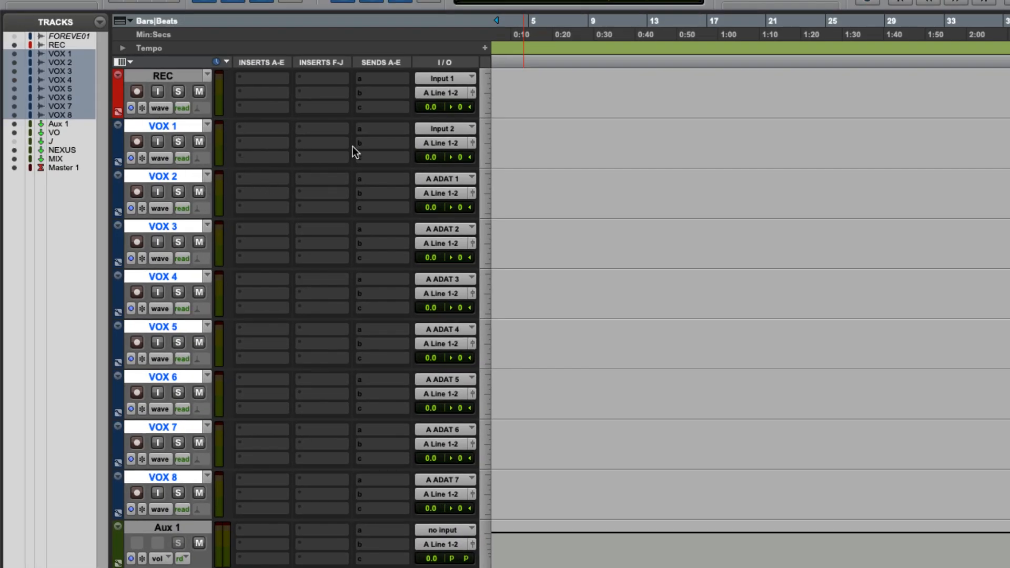
Set the audio input of all selected VOX tracks to Input 3
left_click(458, 129)
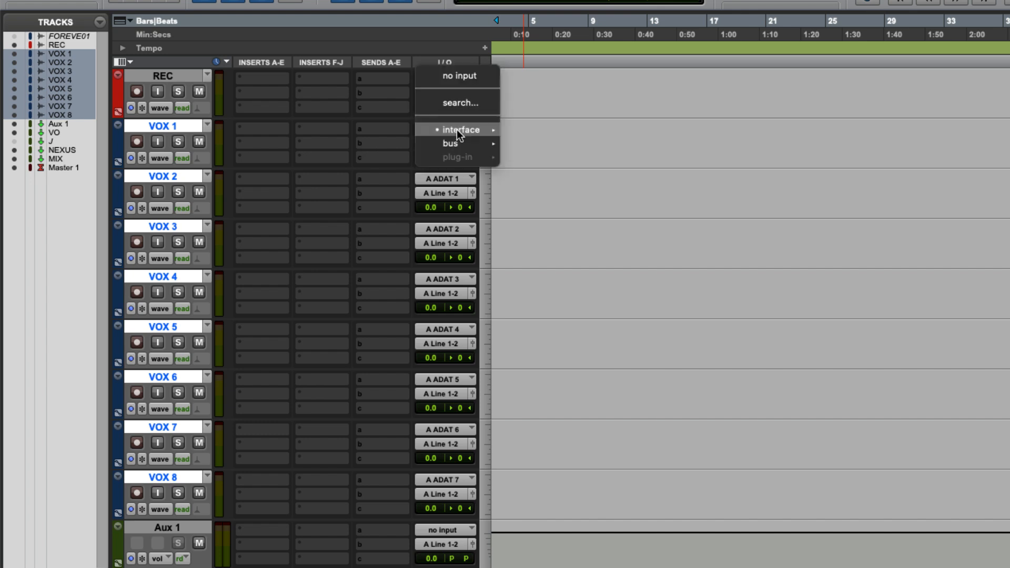
mouse_move(456, 130)
left_click(542, 158, "alt+shift")
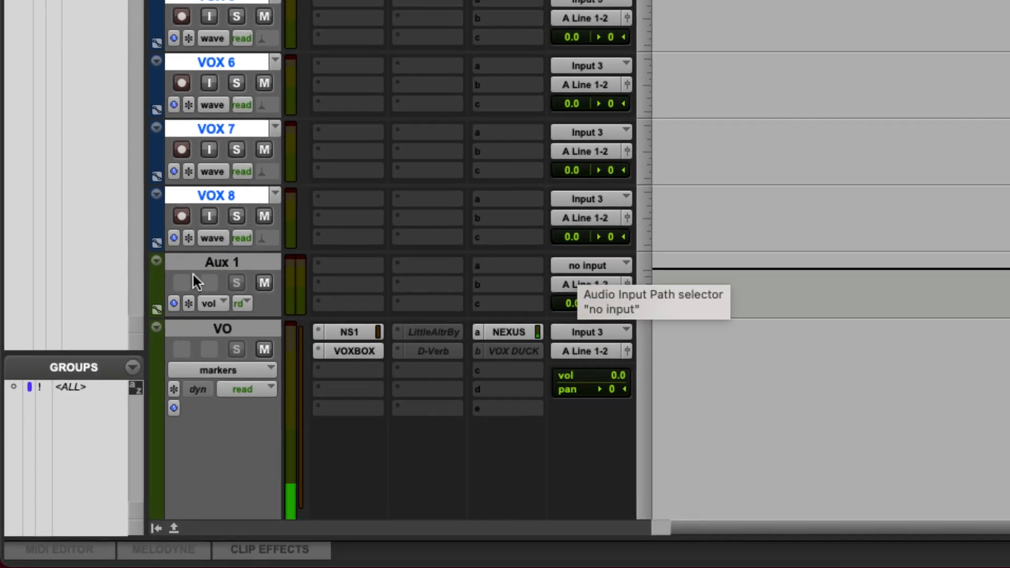
Rename the Aux 1 track as VOX MIX
left_click(160, 524)
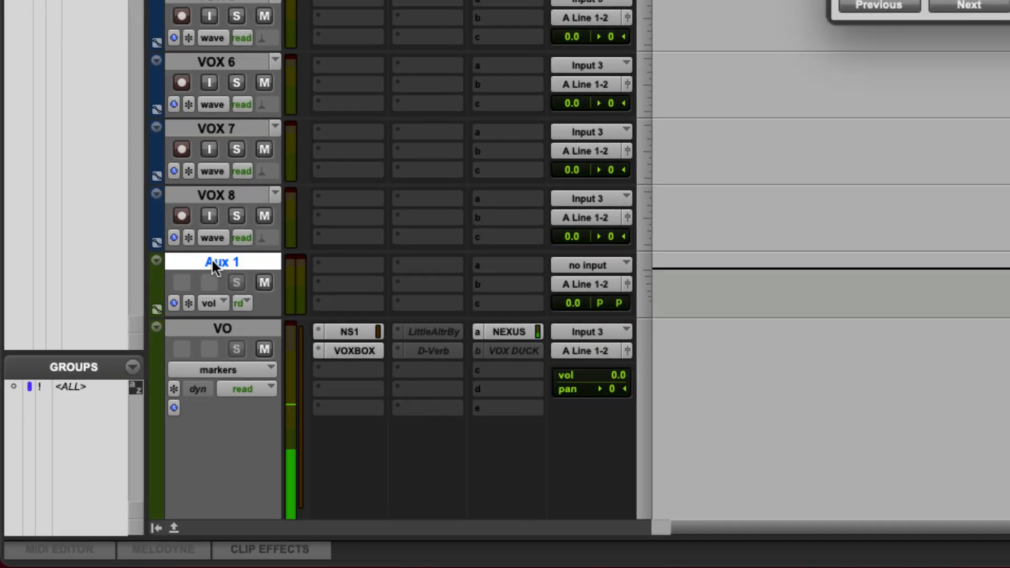
key("Return")
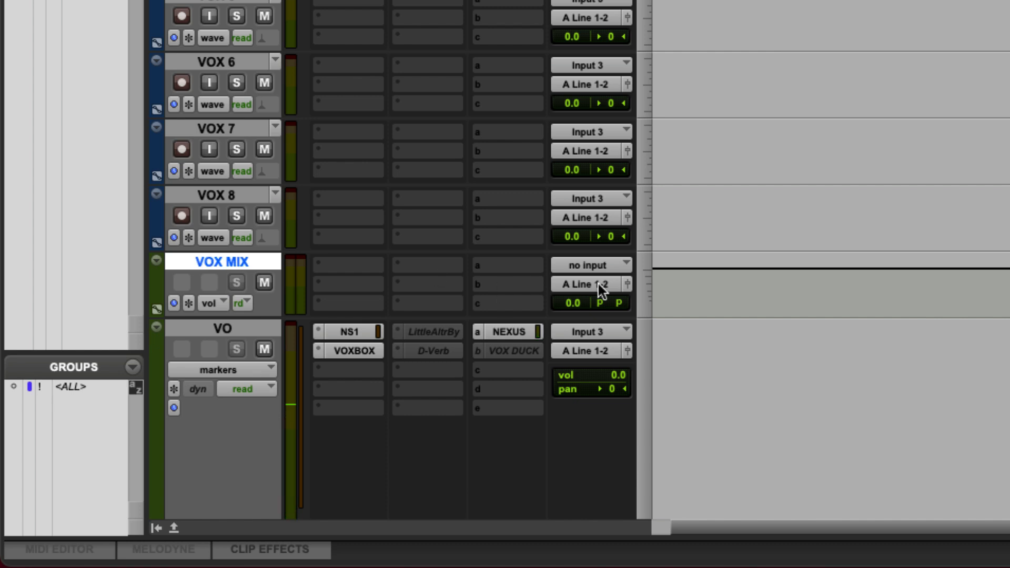
Set the VOX MIX track's input to Bus 11-12 (Stereo) and rename that bus as VOX MIX
left_click(605, 266)
mouse_move(599, 283)
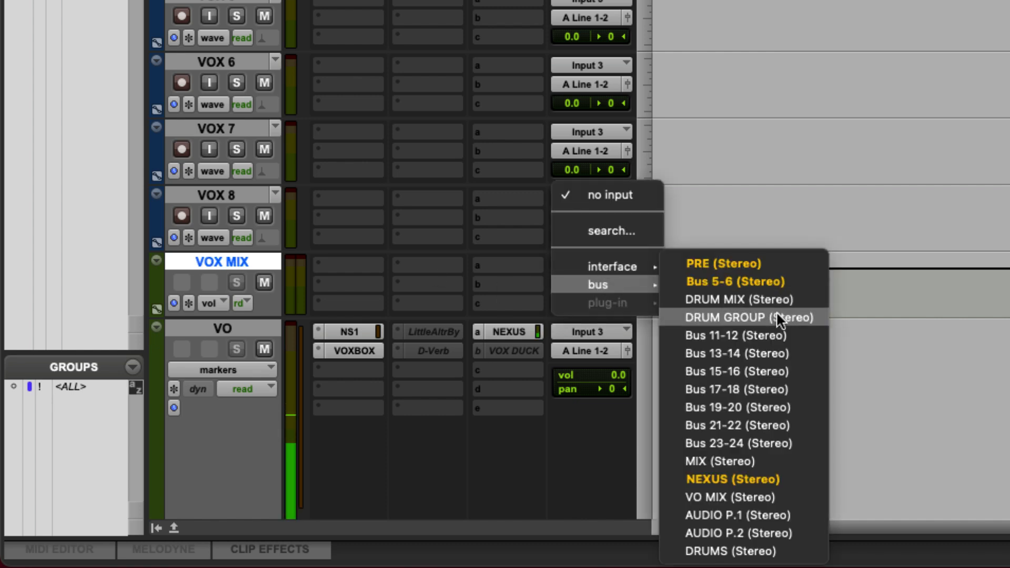
left_click(768, 336)
right_click(595, 264)
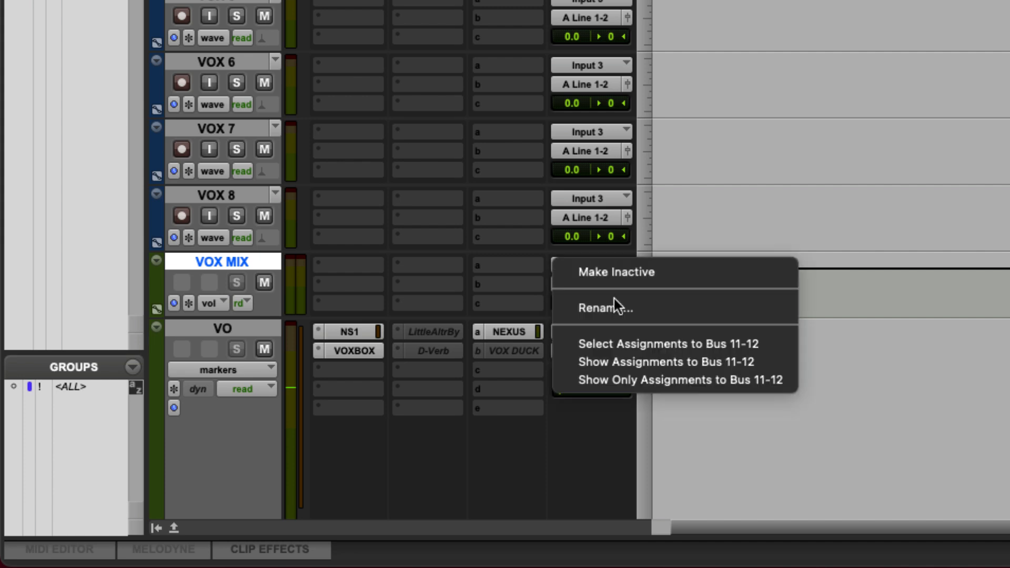
left_click(614, 303)
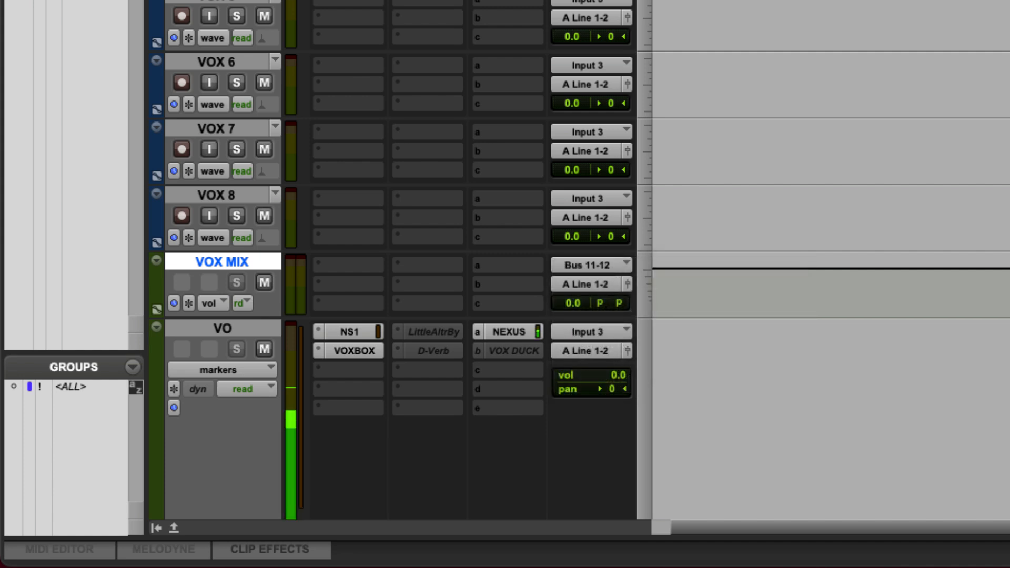
Route the output of the VOX 1 to VOX 8 tracks to the VOX MIX (Stereo) bus
left_click(244, 196)
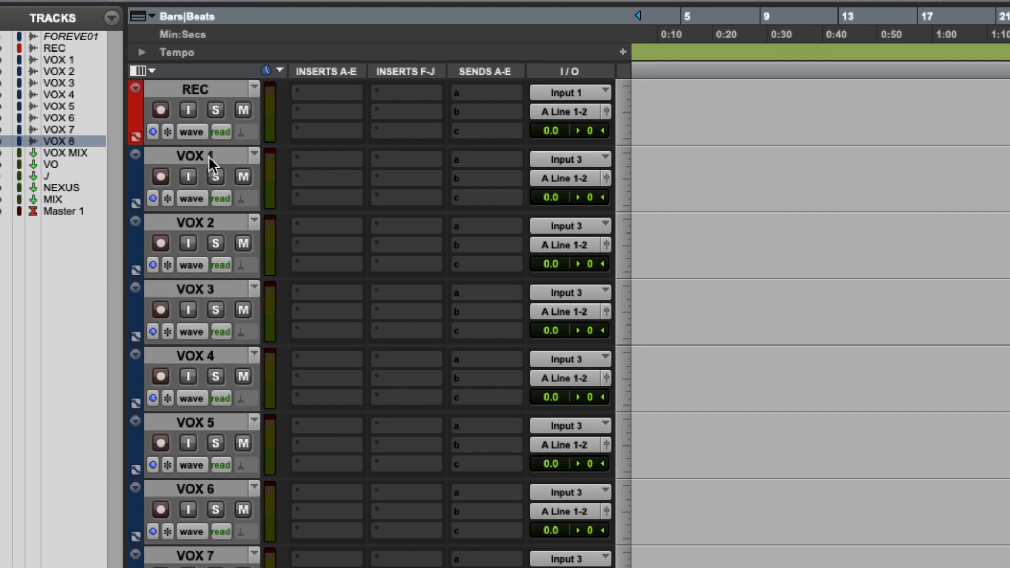
left_click(210, 158, "shift")
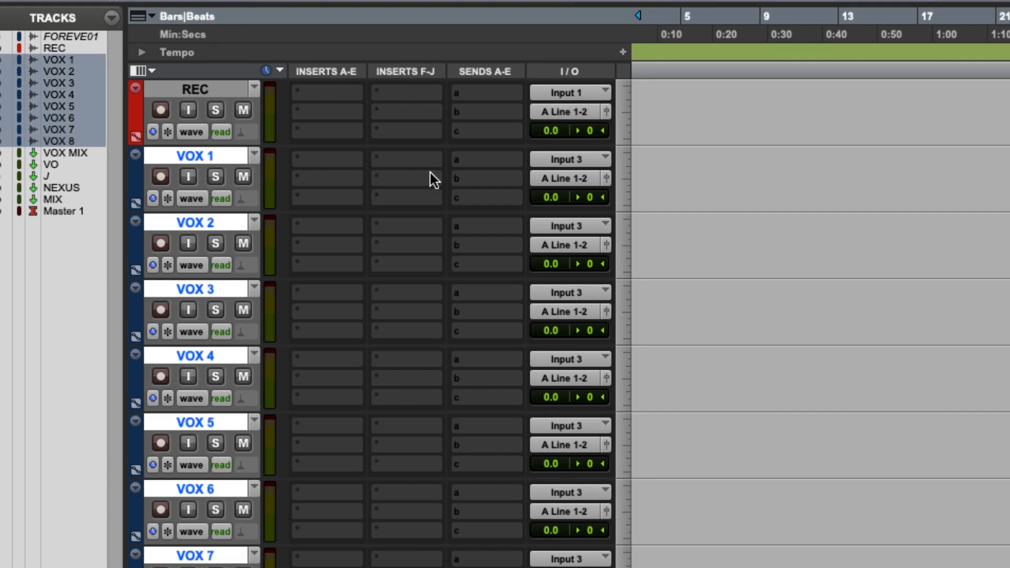
left_click(573, 179)
mouse_move(573, 180)
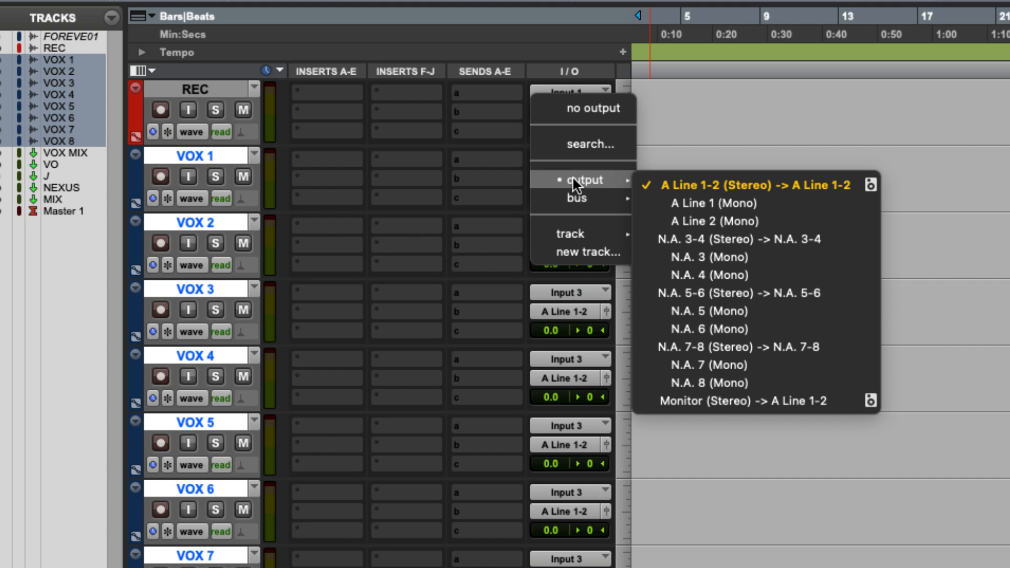
mouse_move(576, 201)
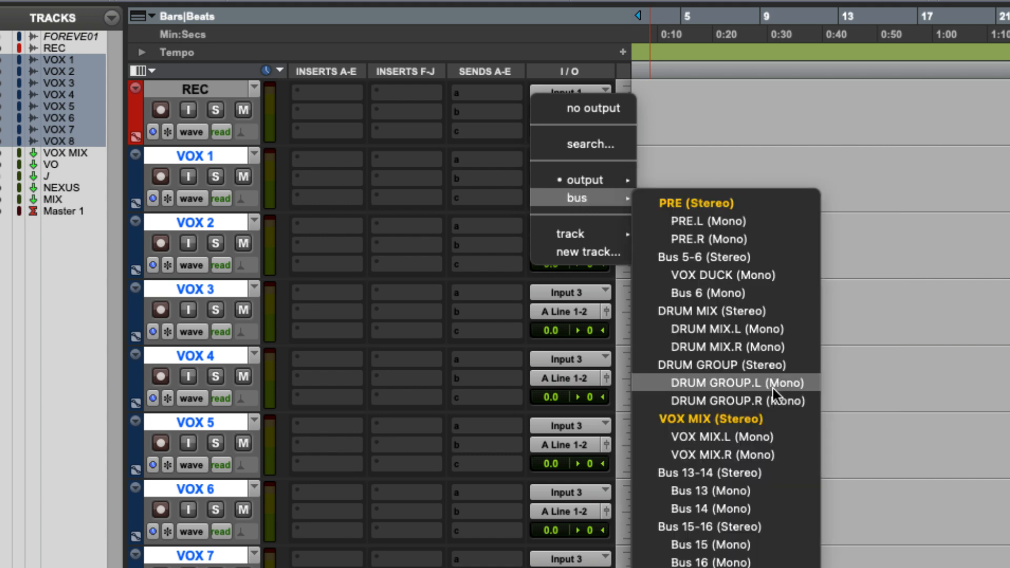
left_click(749, 413, "alt+shift")
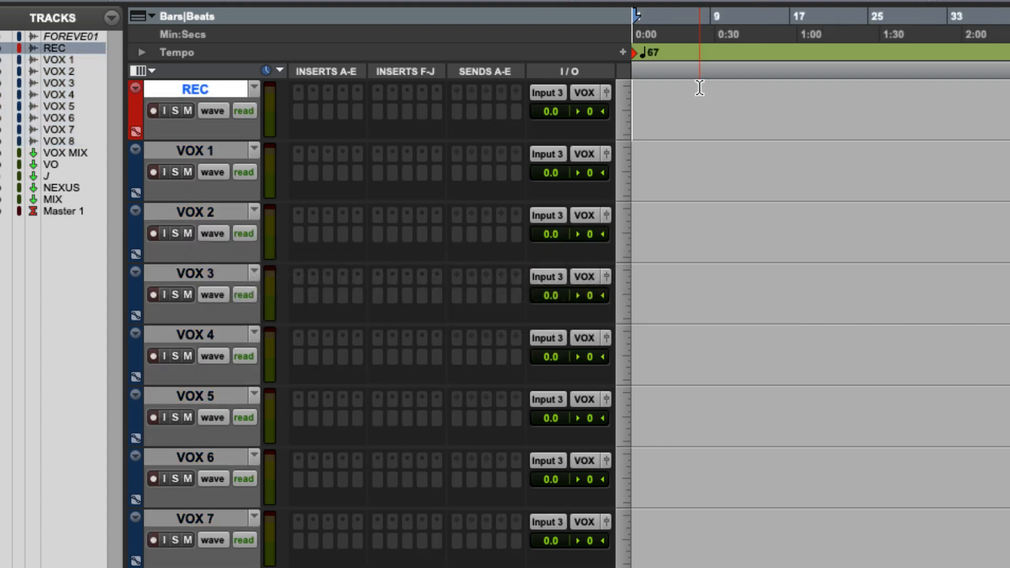
Enlarge the height of the REC track alone until it fills the view, and reduce it again
key("ctrl+Down")
key("ctrl+Down")
key("ctrl+Up")
key("ctrl+Down")
key("ctrl+Down")
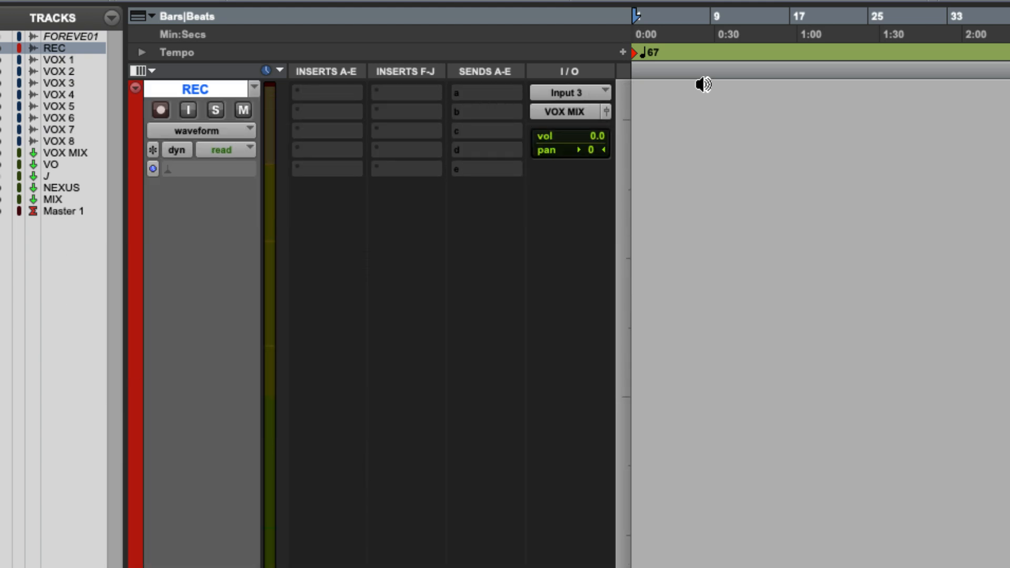
key("ctrl+Up")
key("ctrl+Up")
key("ctrl+Up")
key("ctrl+Up")
Raise and lower the height of all tracks together, ending with every track at a very small size
key("ctrl+alt+Down")
key("ctrl+alt+Down")
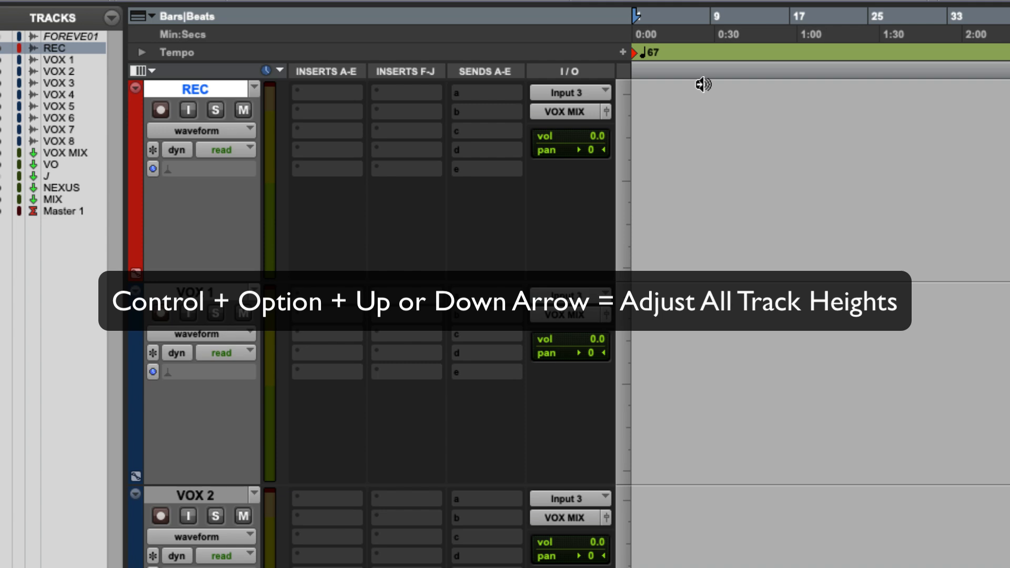
key("ctrl+alt+Up")
key("ctrl+alt+Up")
key("ctrl+alt+Up")
key("ctrl+alt+Down")
key("ctrl+alt+Down")
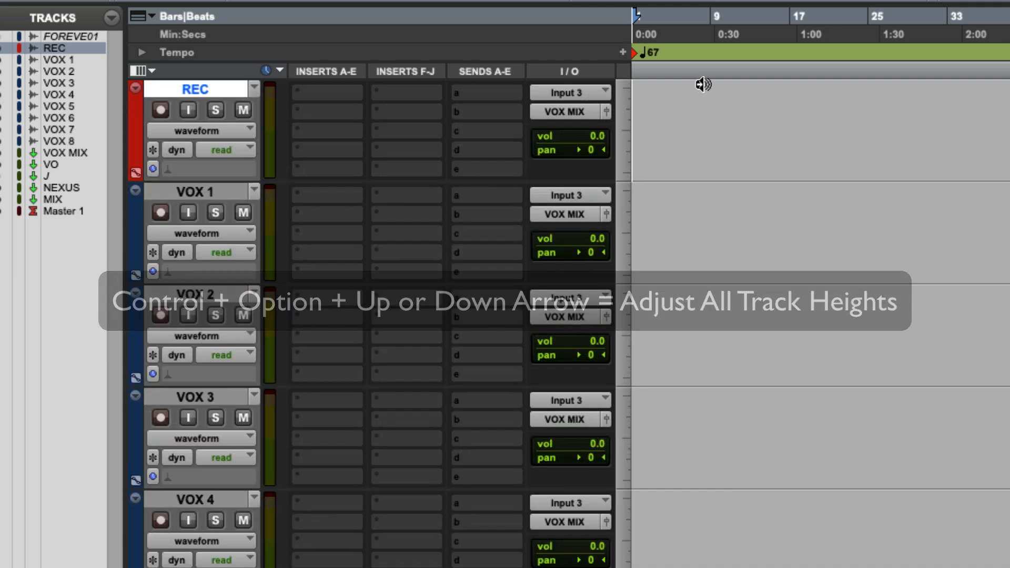
key("ctrl+alt+Up")
key("ctrl+alt+Up")
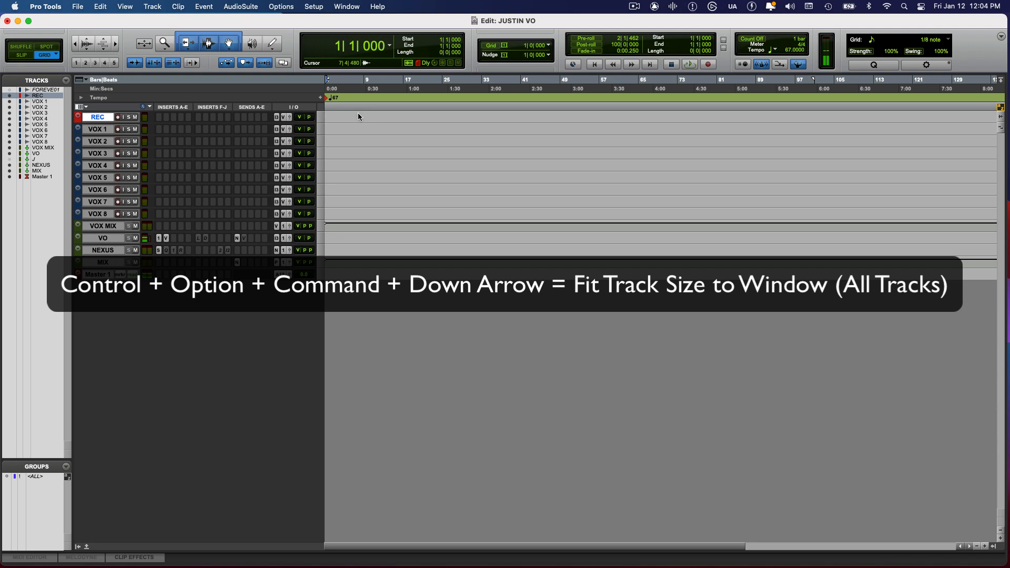
Fit all tracks to the window's height and zoom the timeline to show all
key("ctrl+alt+super+Down")
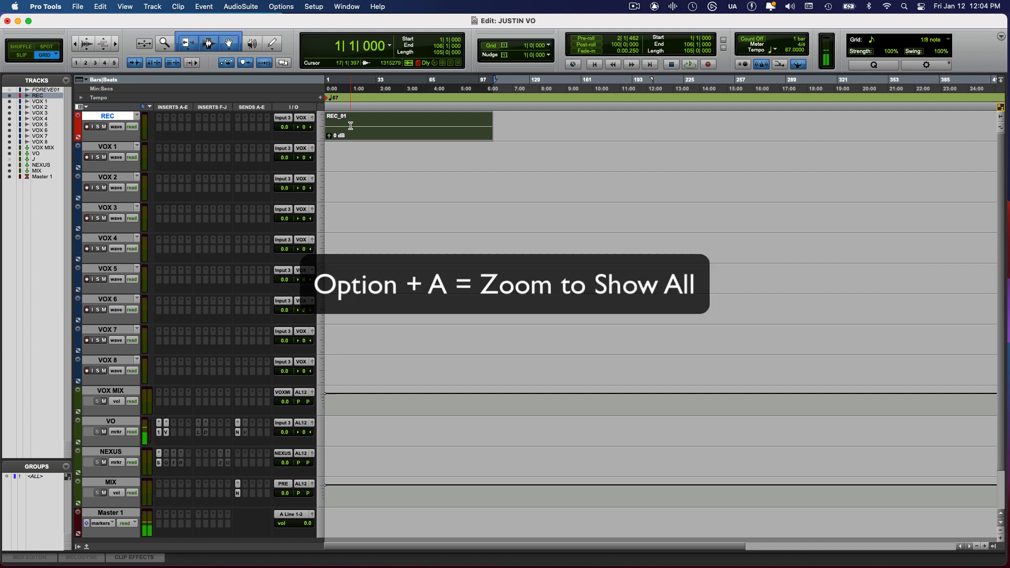
key("alt+a")
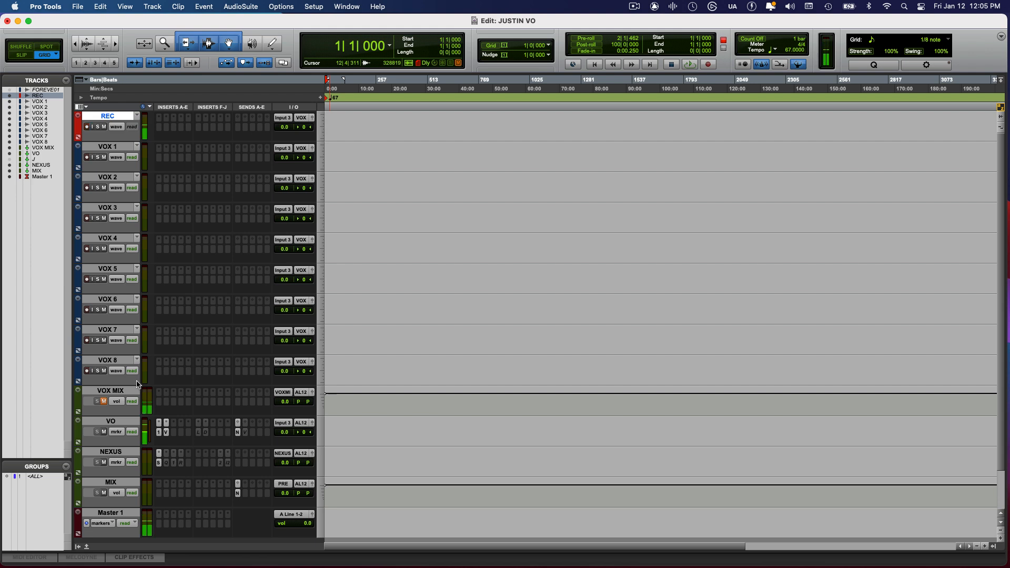
Record-arm the REC track and record a take of about 7 seconds from the session start
key("ctrl+alt+Up")
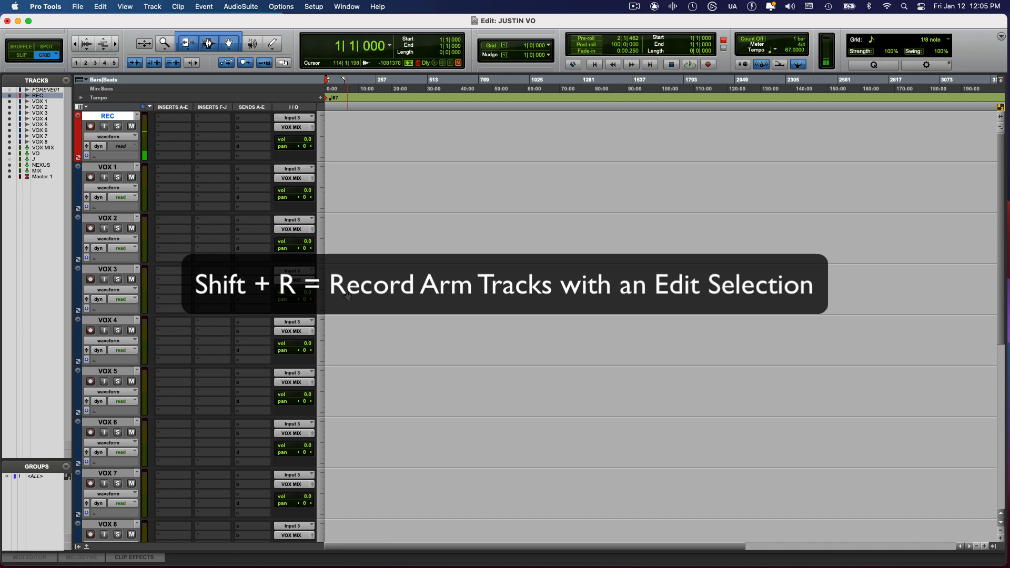
key("super+space")
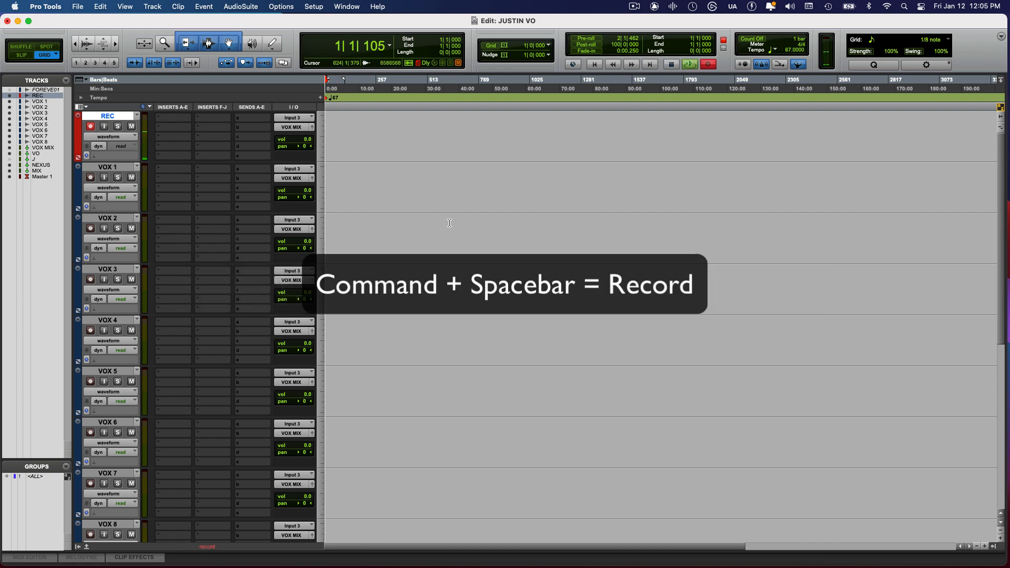
key("t")
key("t")
key("t")
key("t")
key("t")
key("t")
key("t")
key("t")
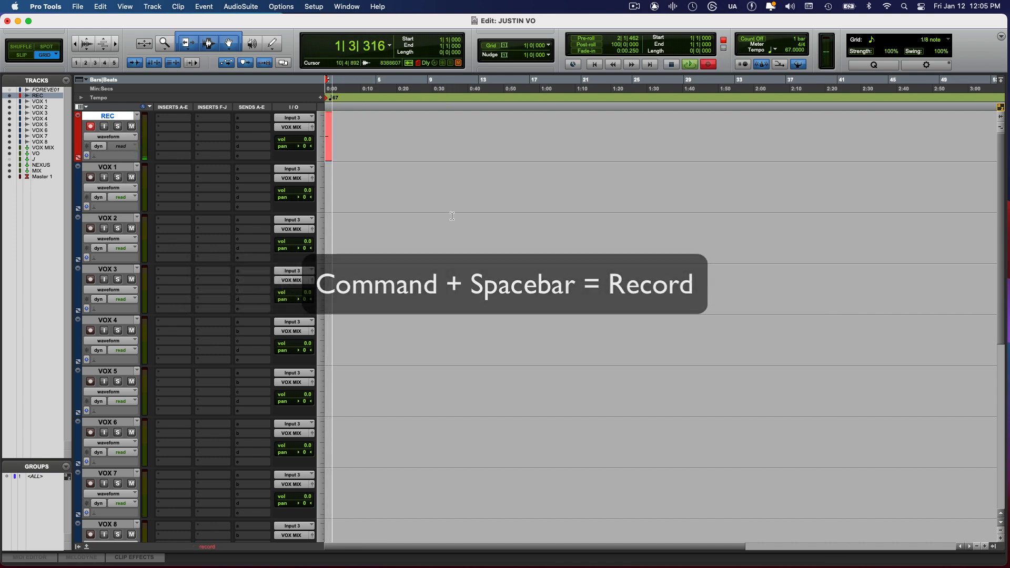
key("t")
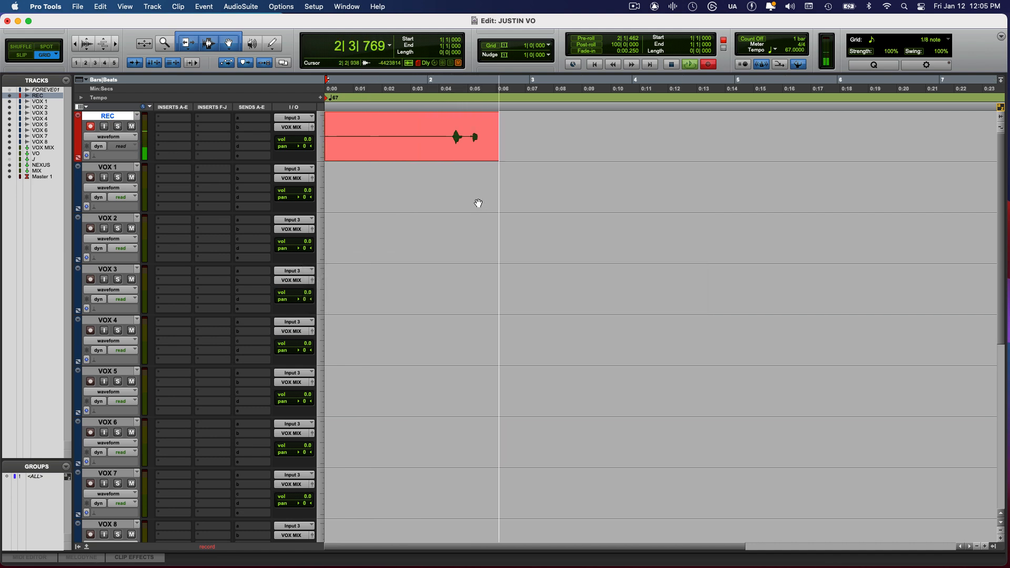
key("space")
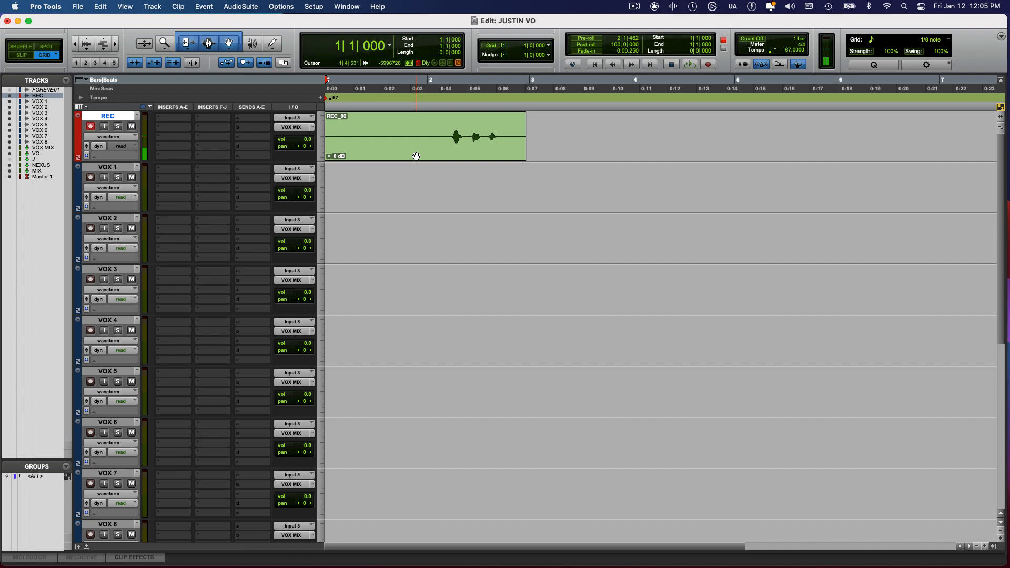
Try copying the REC_02 clip from the REC track down to VOX 1, undoing each attempt
left_click_drag(399, 153, 387, 181)
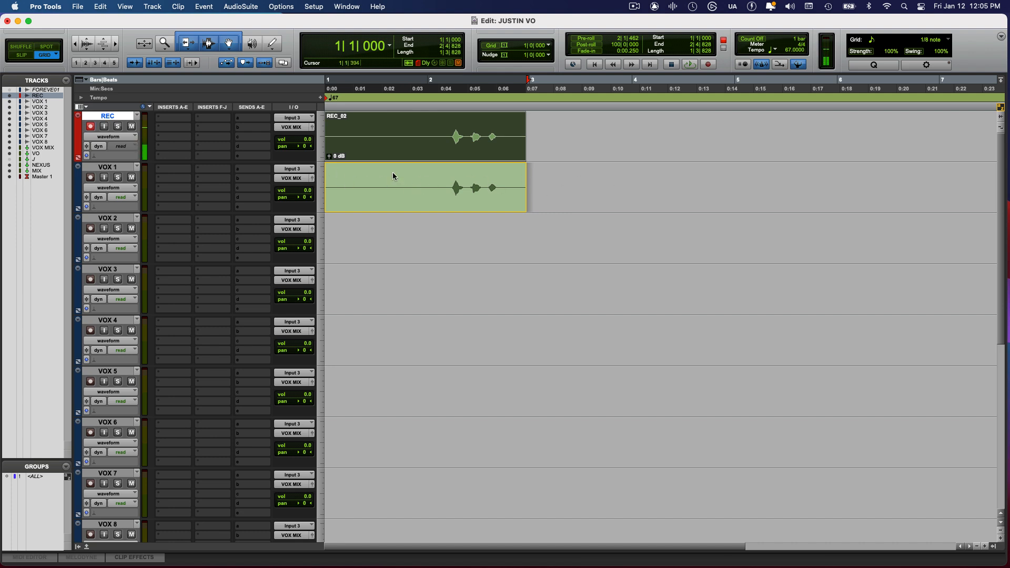
key("super+z")
left_click(401, 155)
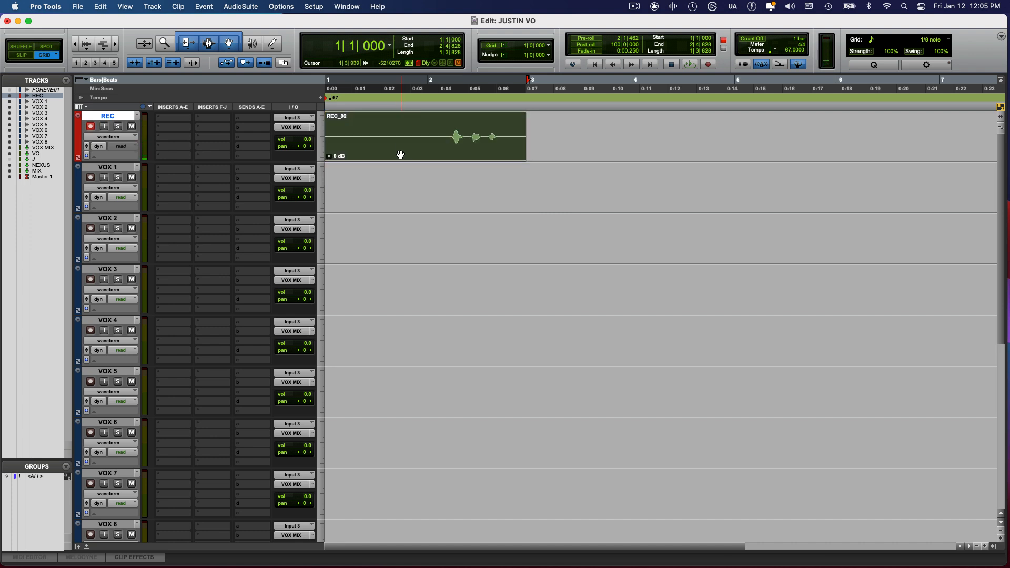
left_click_drag(399, 151, 387, 178)
key("super+z")
Copy the REC_02 clip down to the VOX 1 track and record another take on REC from bar 2
left_click_drag(432, 152, 417, 178)
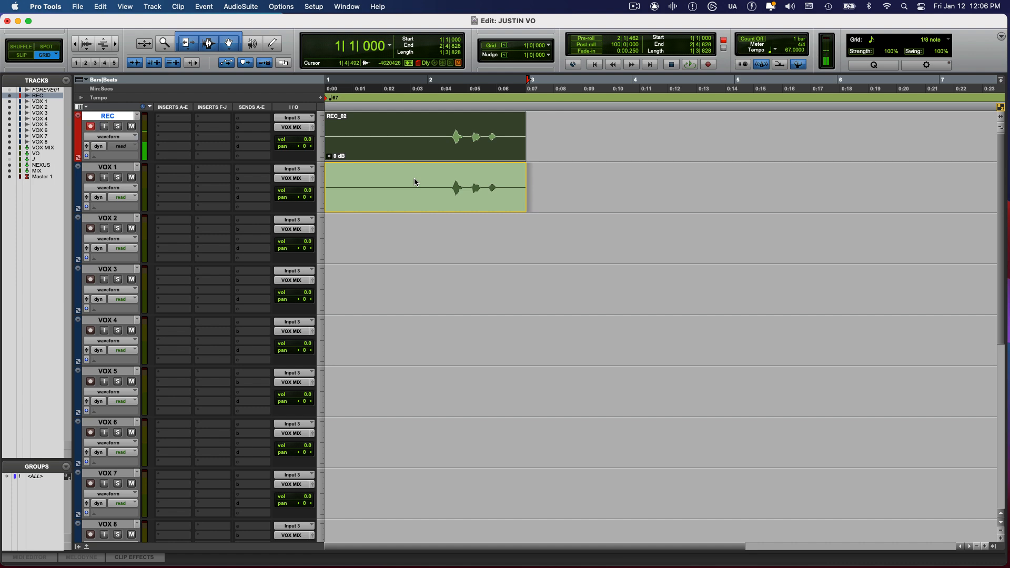
left_click_drag(414, 178, 414, 178)
key("Return")
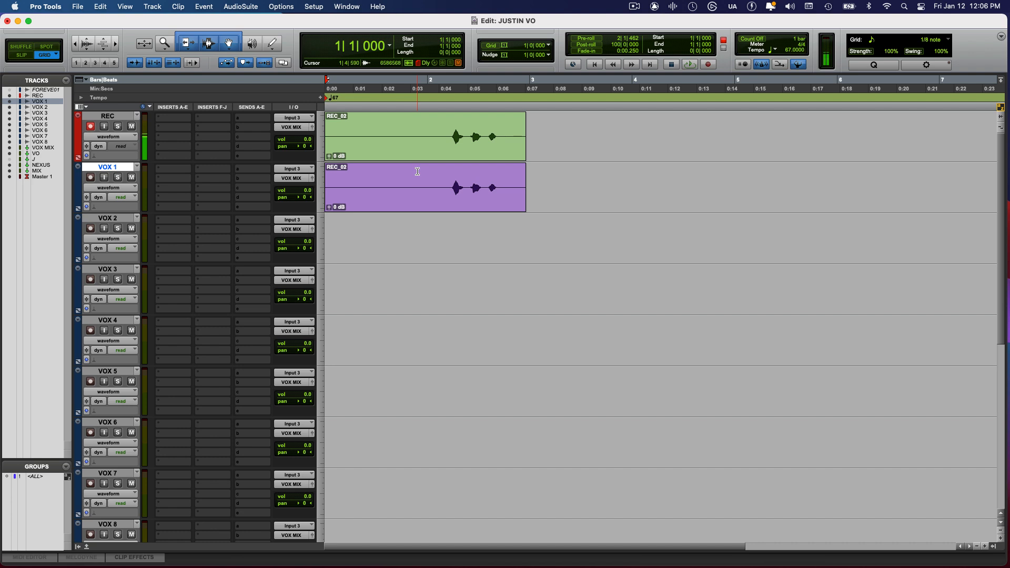
key("super+space")
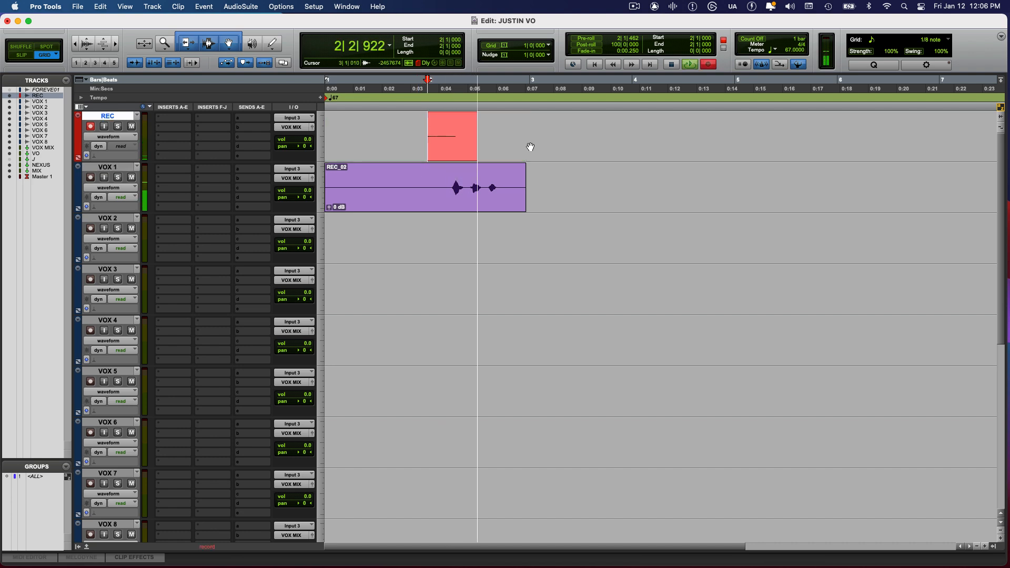
key("space")
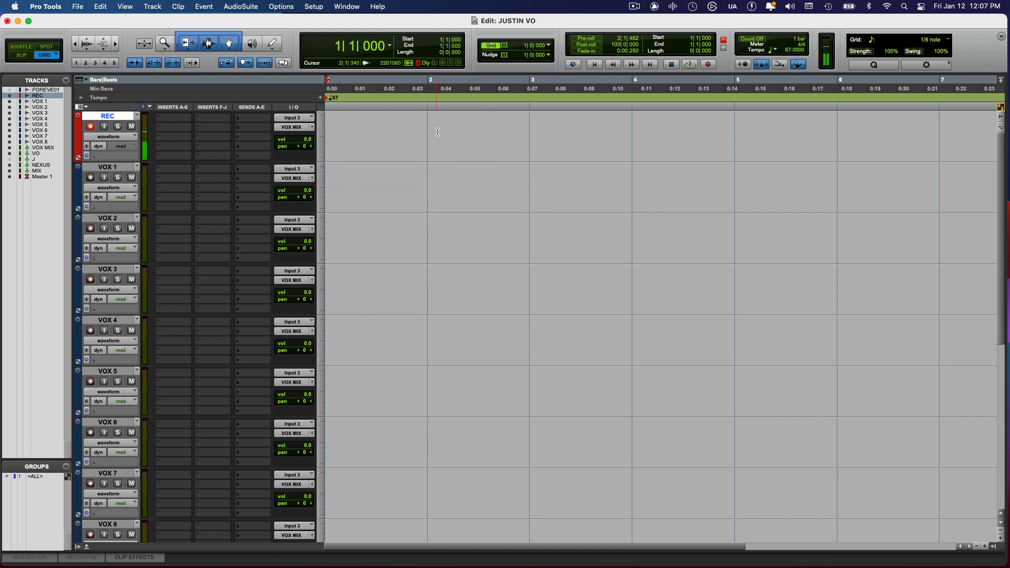
Record a take of about 4.5 seconds on the REC track from bar 1 and copy its clip to VOX 1
key("super+space")
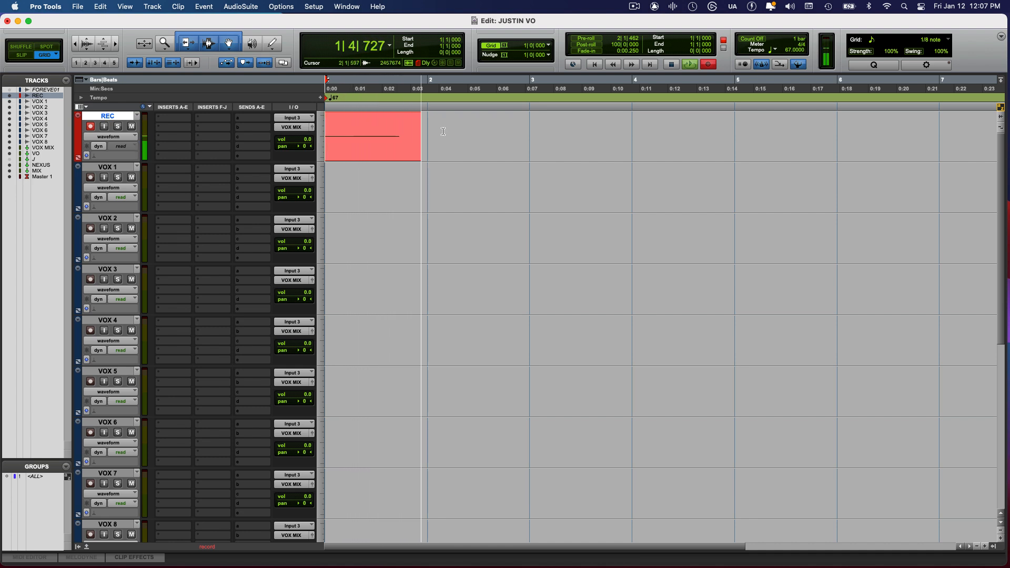
key("space")
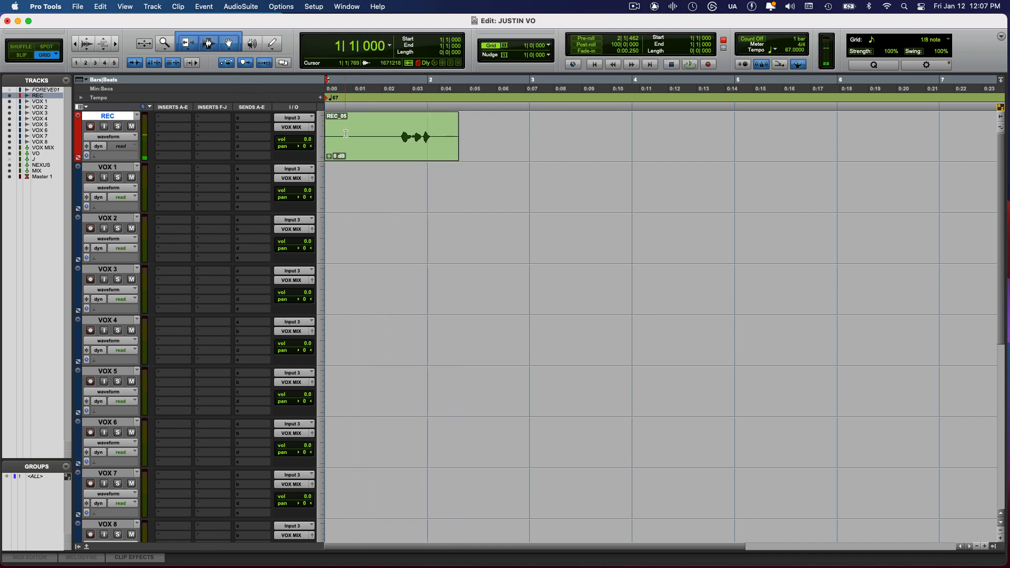
left_click_drag(357, 150, 349, 180)
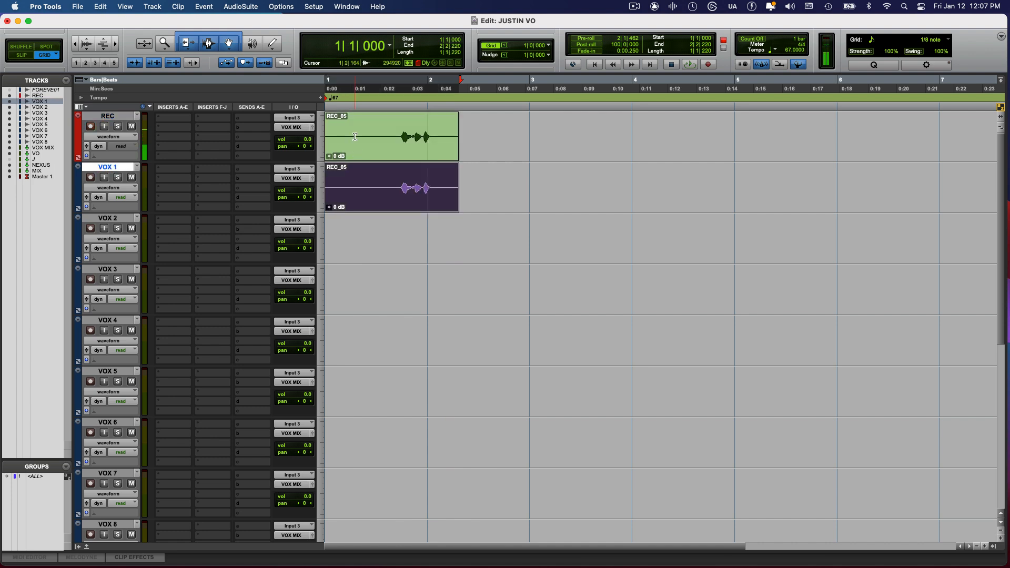
Return to the session start and record a new take over the REC track's existing clip
key("Return")
key("super+space")
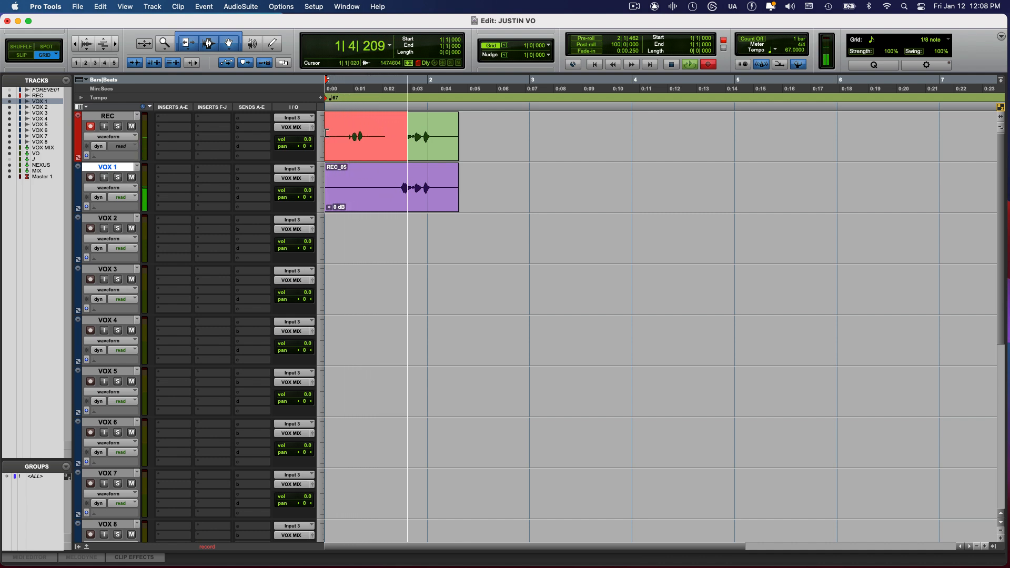
key("space")
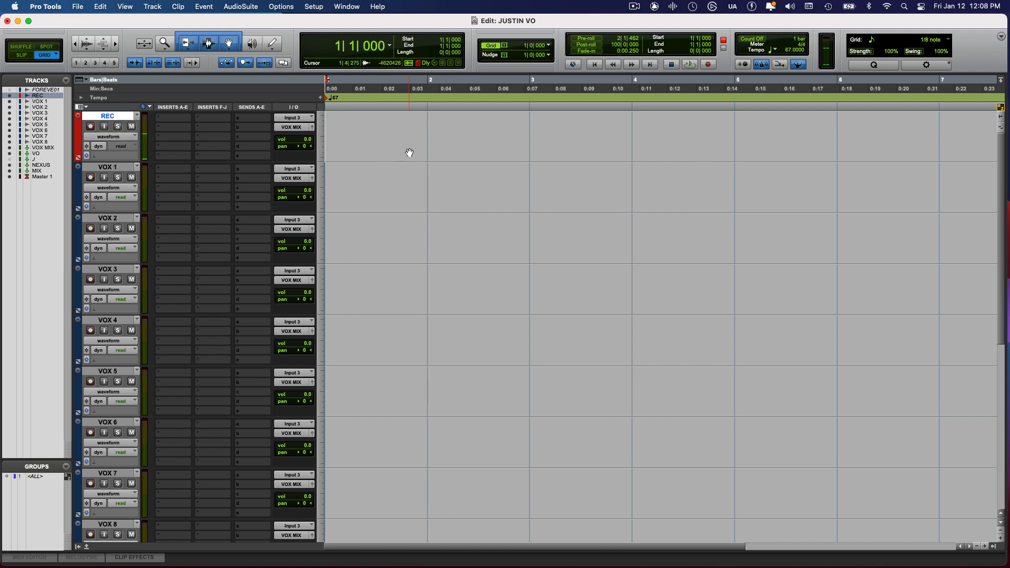
Record a take from bar 1 on the empty REC track and copy its clip to the same position on VOX 1
key("super+space")
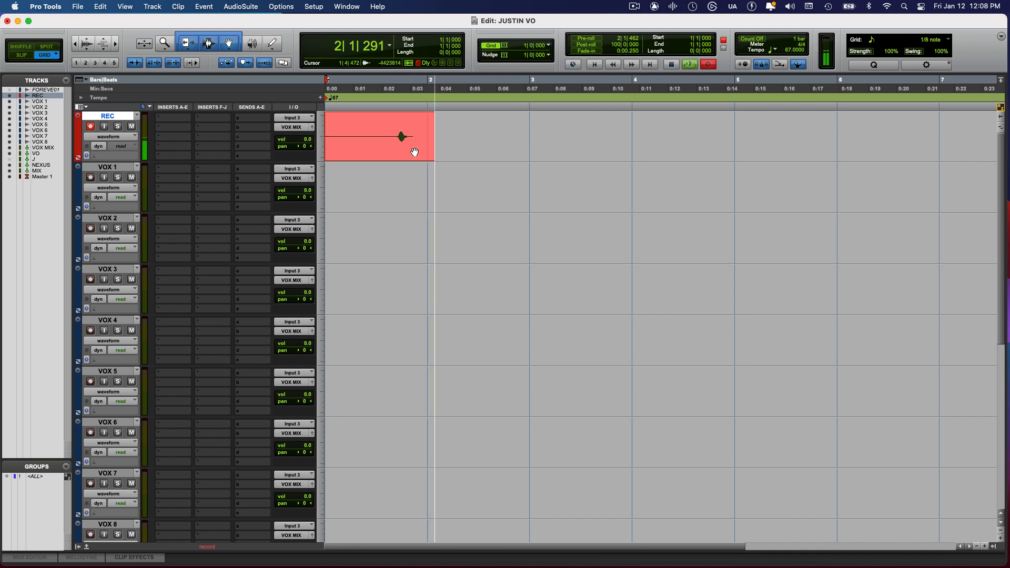
key("space")
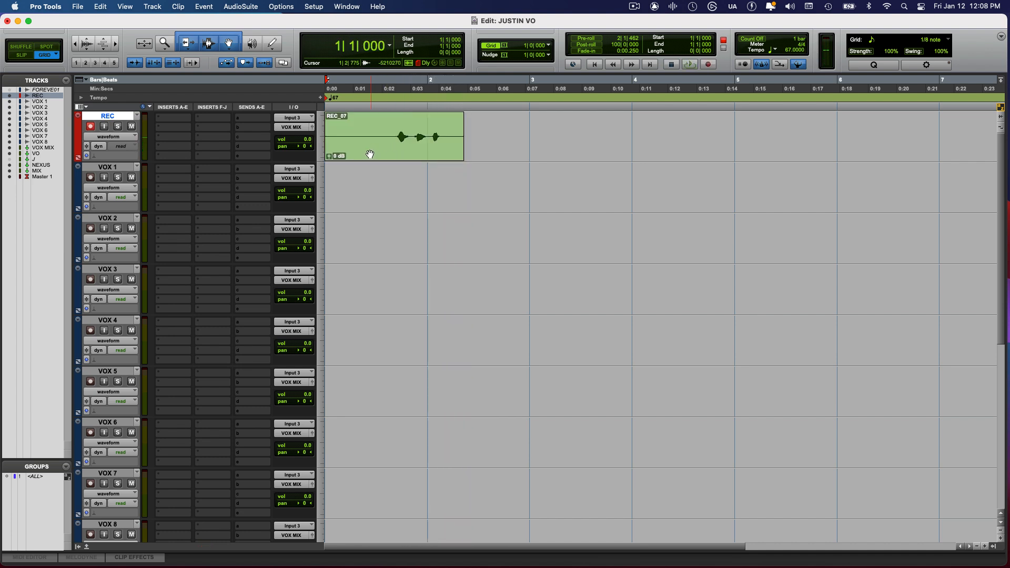
left_click_drag(353, 154, 351, 179)
left_click(347, 182)
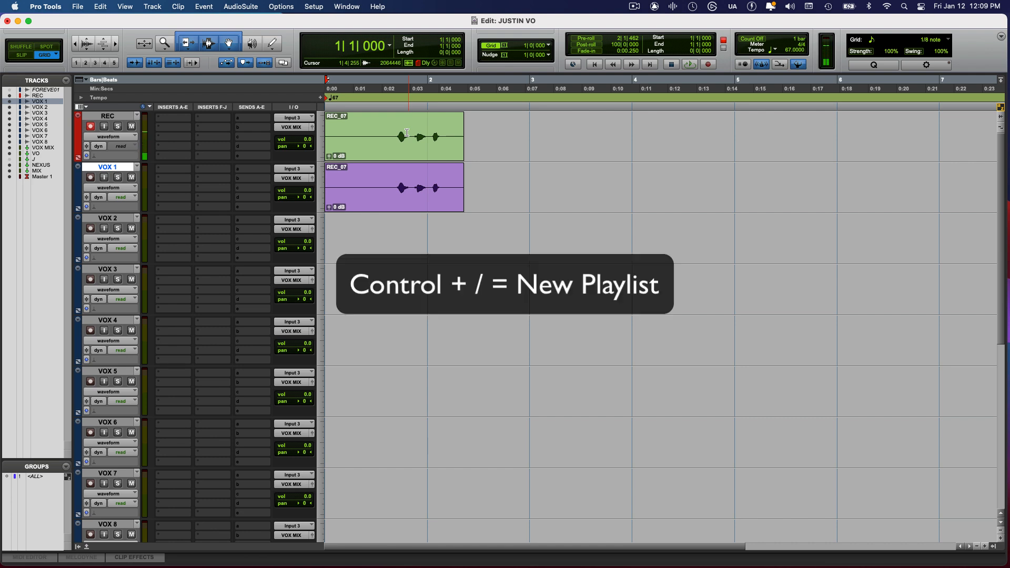
Select the REC track and turn off Link Track and Edit Selection
left_click(120, 119)
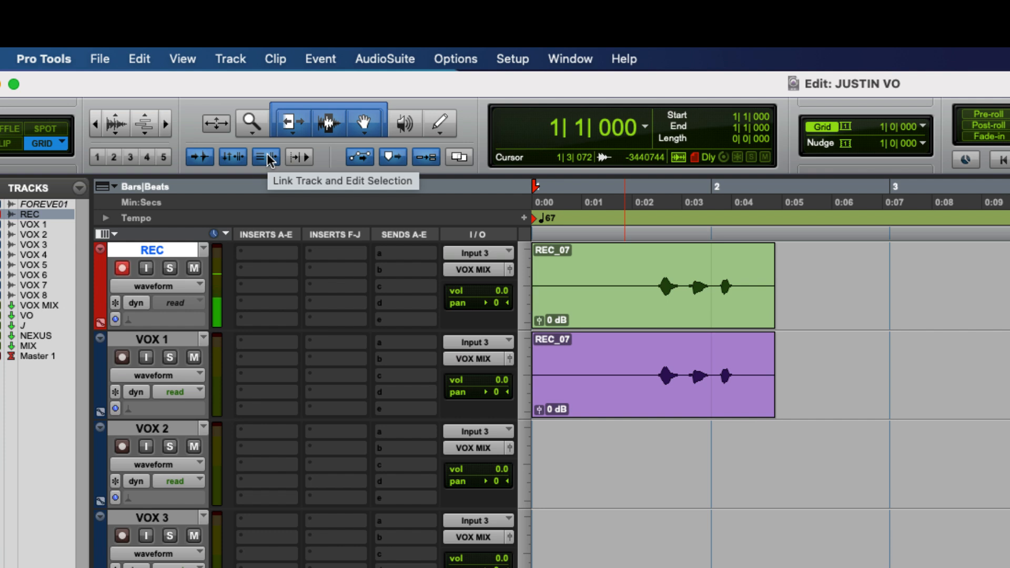
left_click(268, 157)
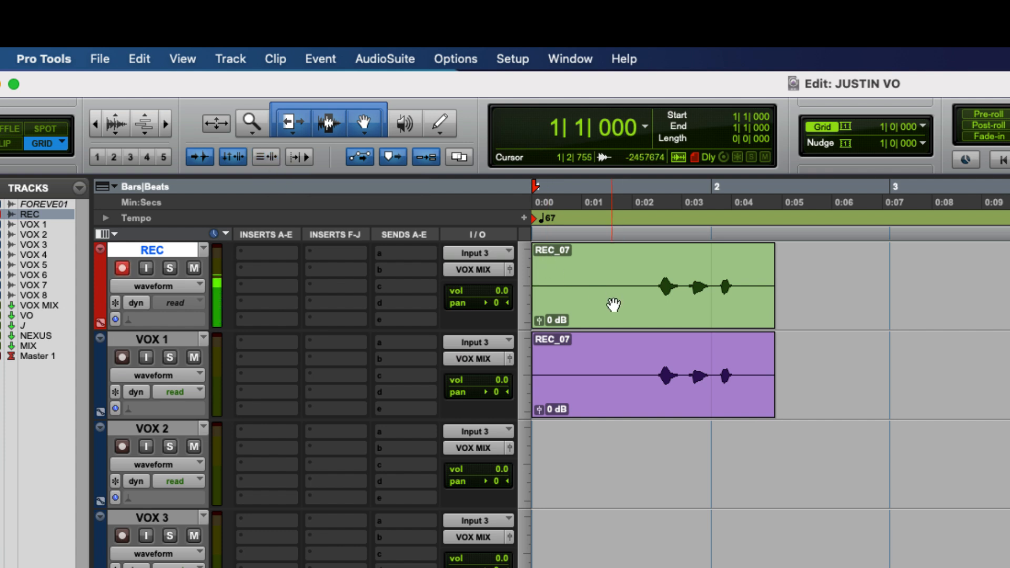
Try moving the REC track's clip onto VOX 1, and undo both that move and the earlier copy on VOX 1
left_click_drag(613, 305, 592, 367)
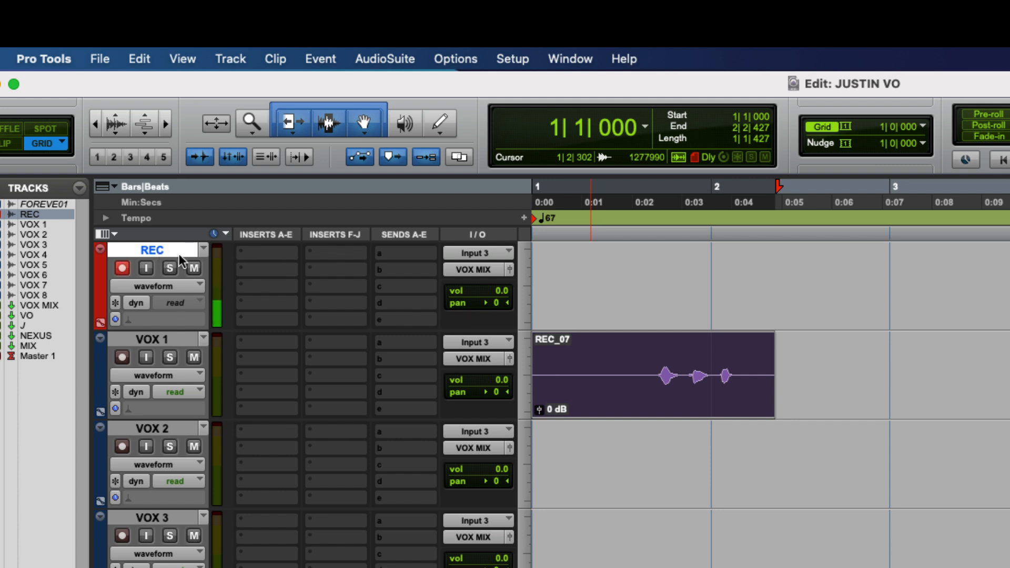
key("super+z")
left_click(673, 391)
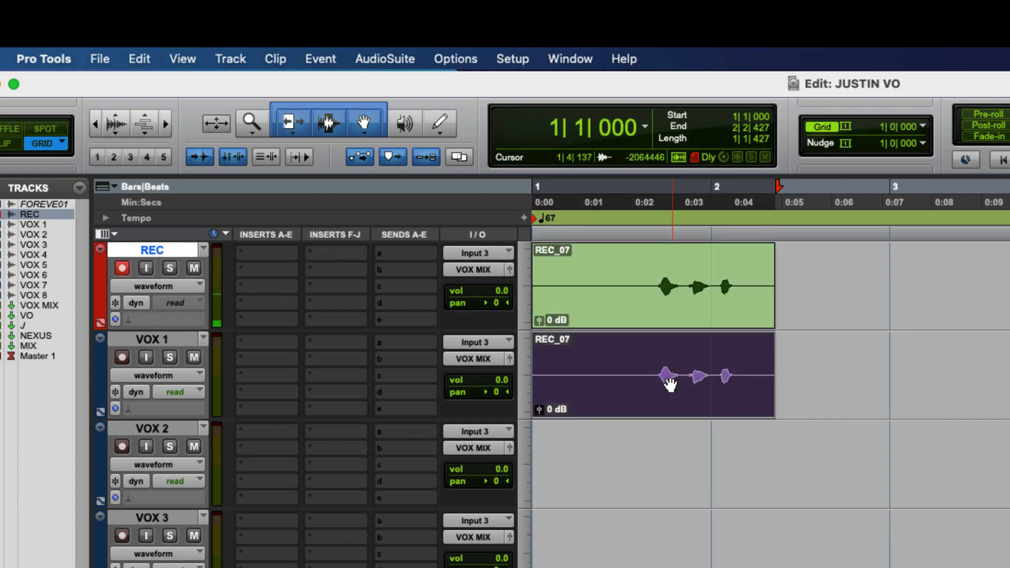
key("super+z")
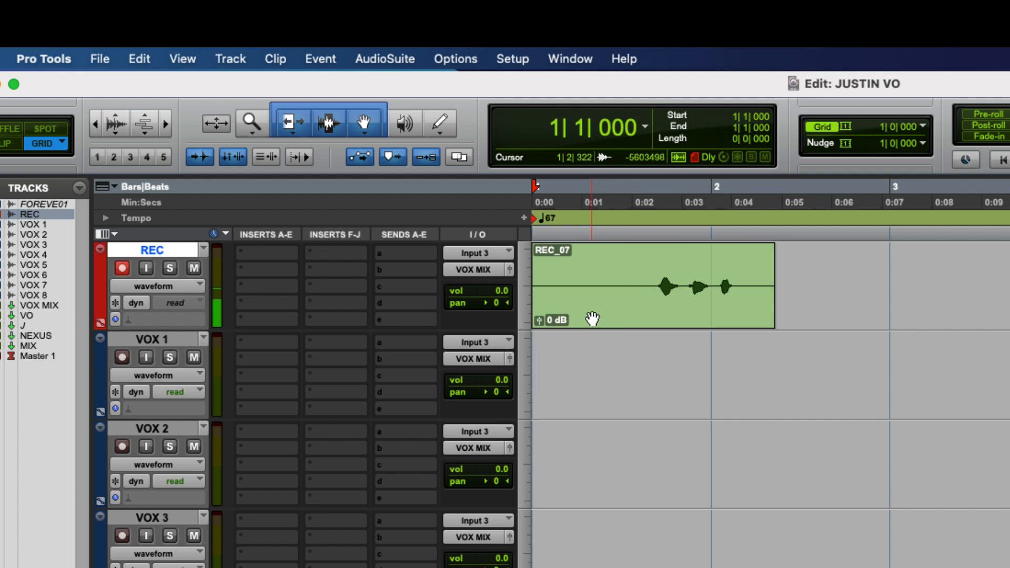
Copy the REC track's clip to the same position on VOX 1 and return to the session start
left_click_drag(592, 319, 589, 408)
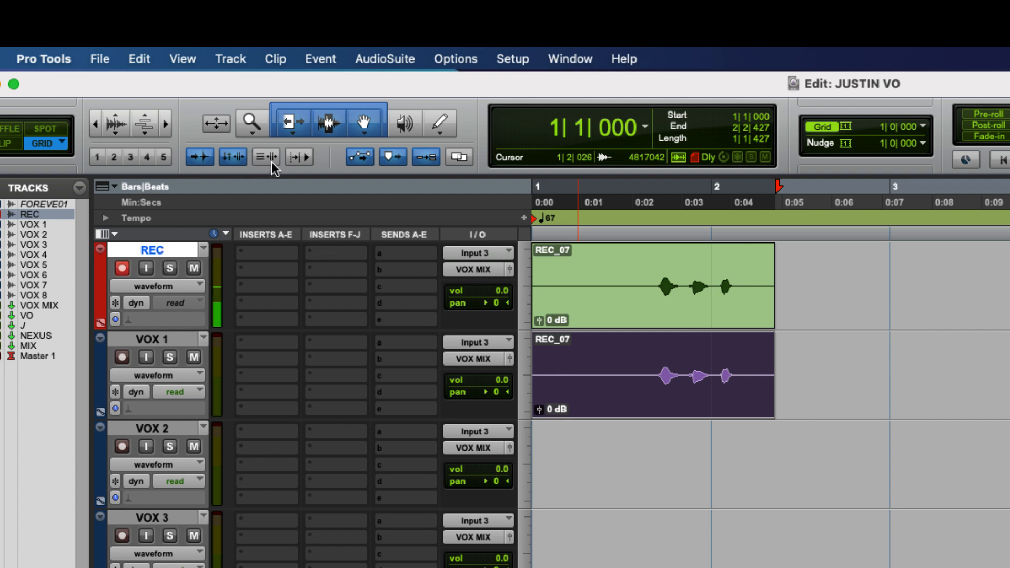
key("Return")
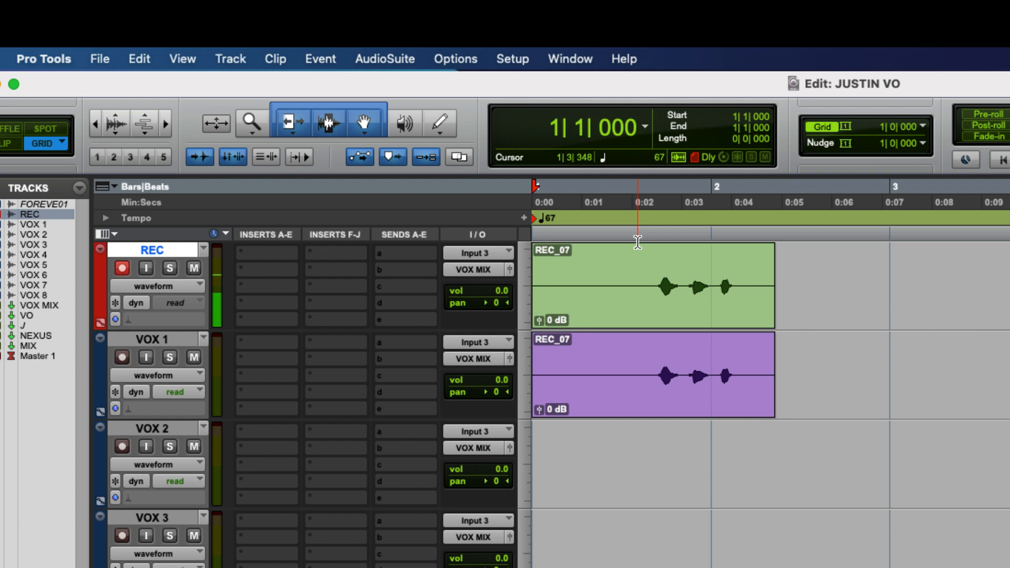
Record a take on REC and create a new playlist named REC.01 for the track during the recording
key("super+space")
key("ctrl+backslash")
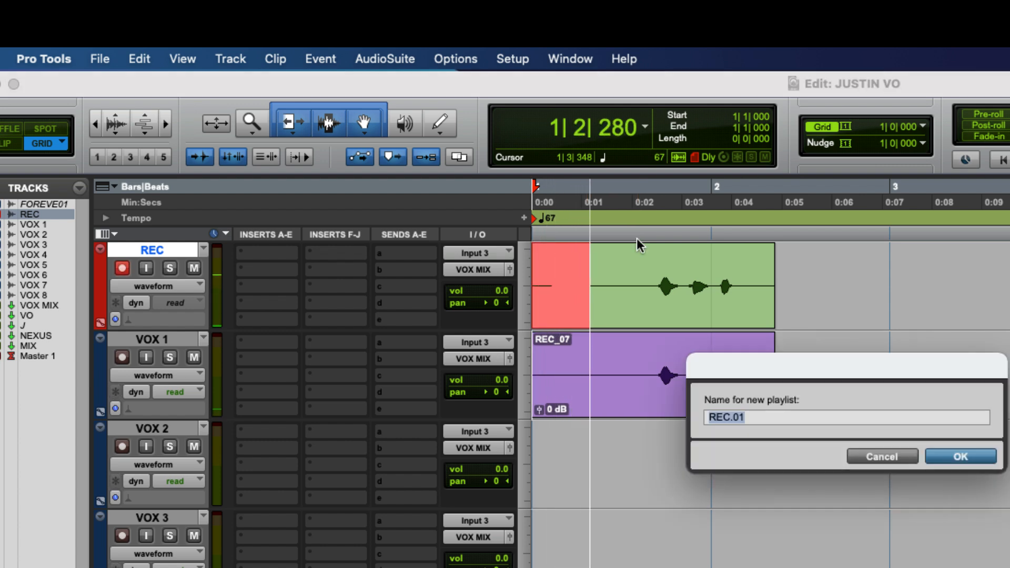
key("Return")
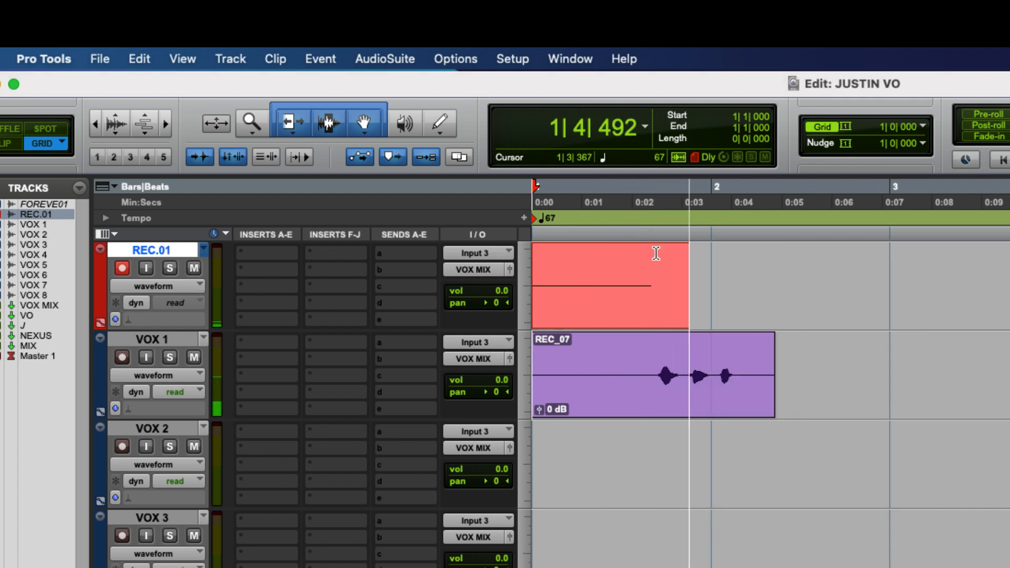
key("space")
Delete the take on the REC.01 playlist and switch the track back to its original REC playlist
left_click(651, 297)
key("Delete")
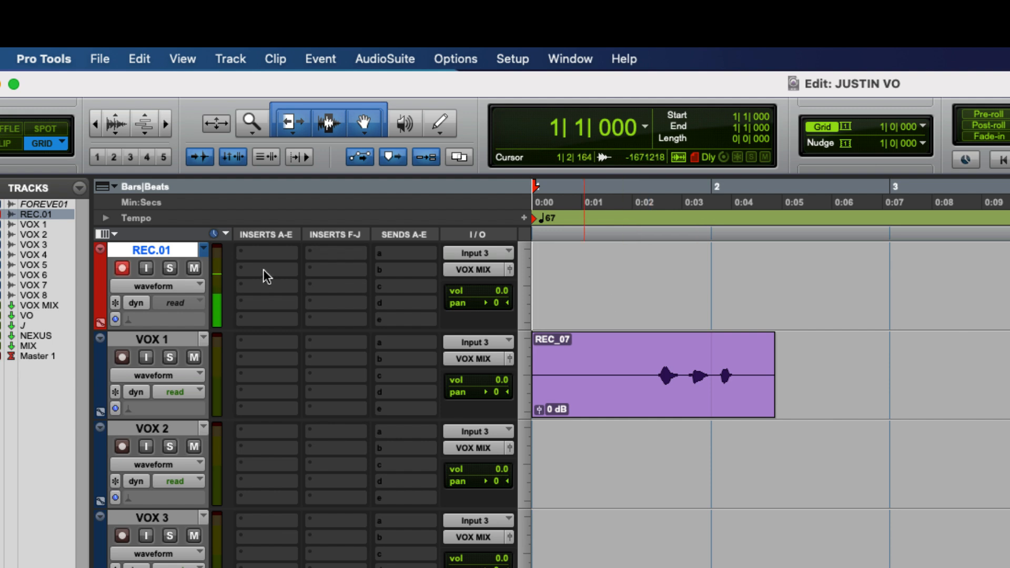
left_click(186, 285)
left_click(174, 226)
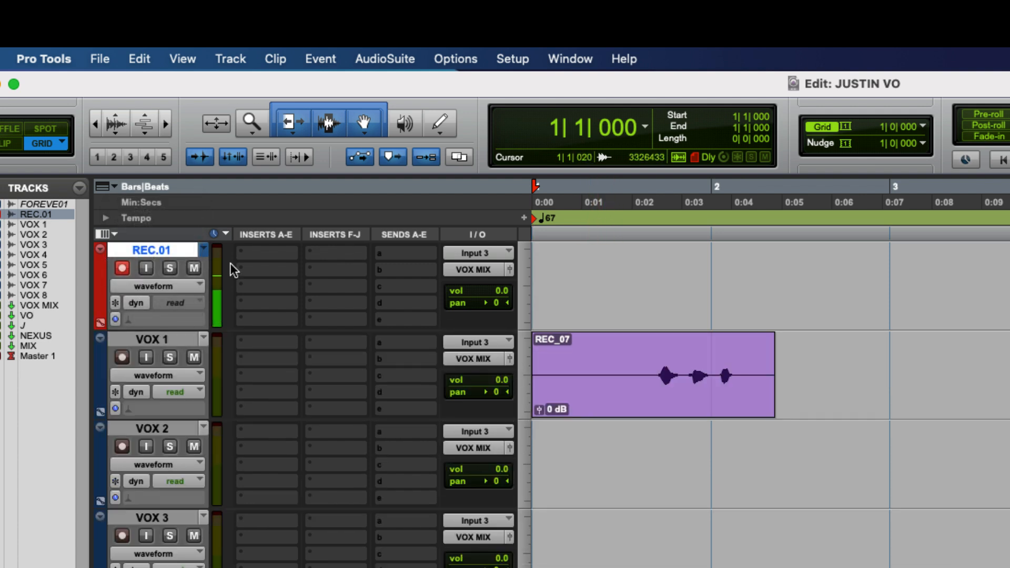
key("shift+Up")
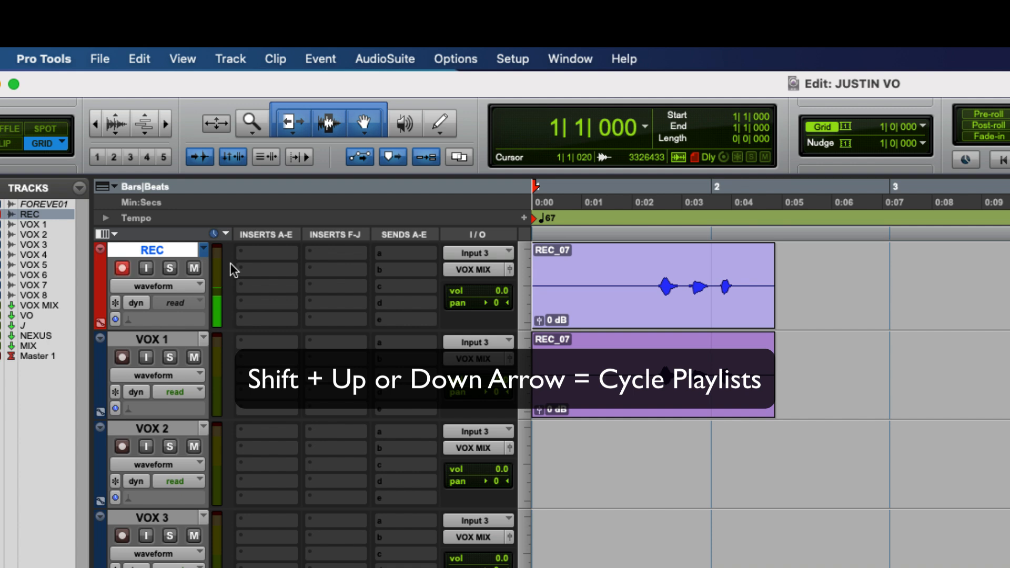
Delete the clips on REC and VOX 1 and turn on Link Track and Edit Selection
left_click(595, 308)
key("Delete")
left_click(629, 394)
key("Delete")
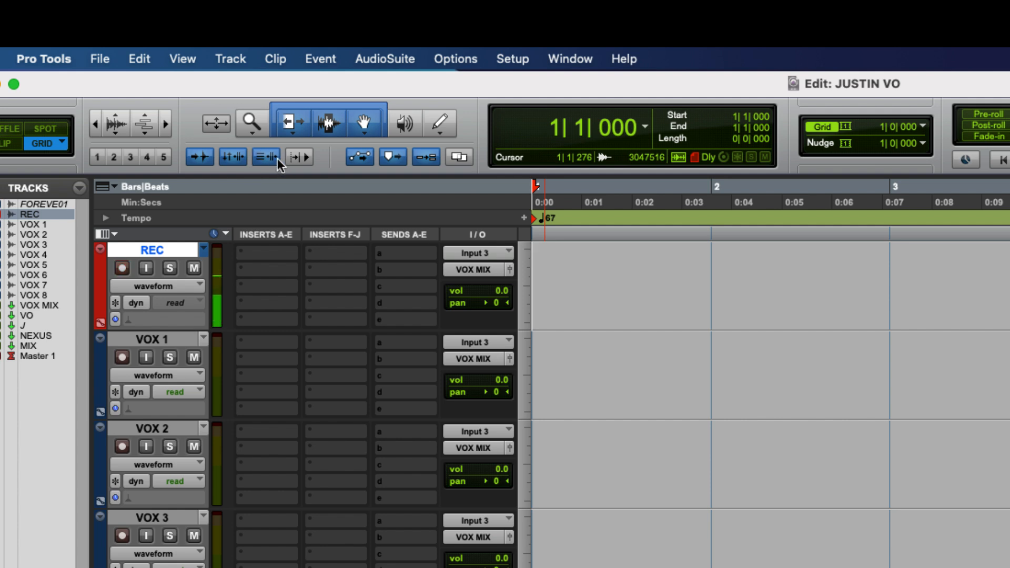
Record a take from the session start on REC and move its clip to the same position on VOX 1
key("super+space")
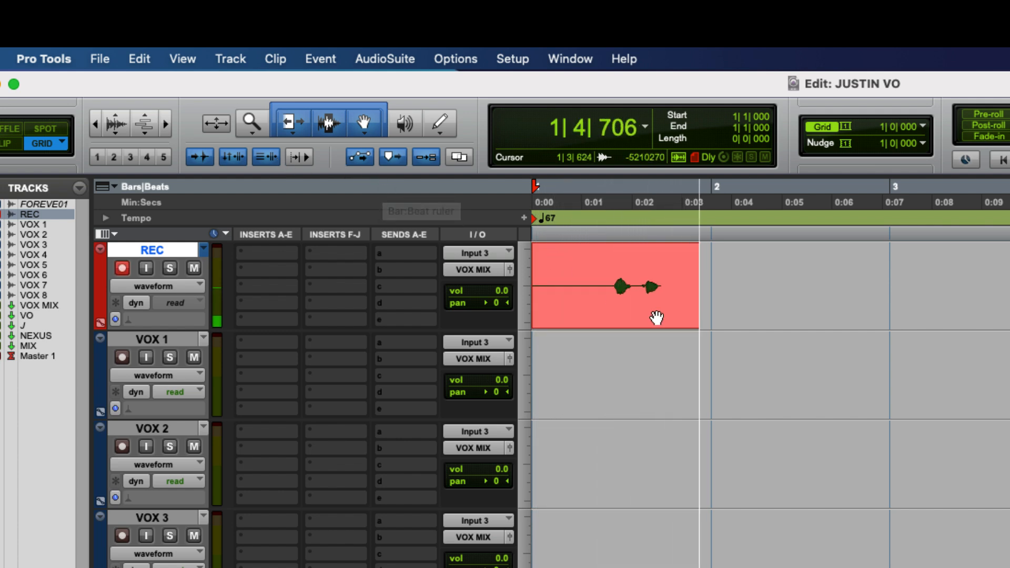
key("space")
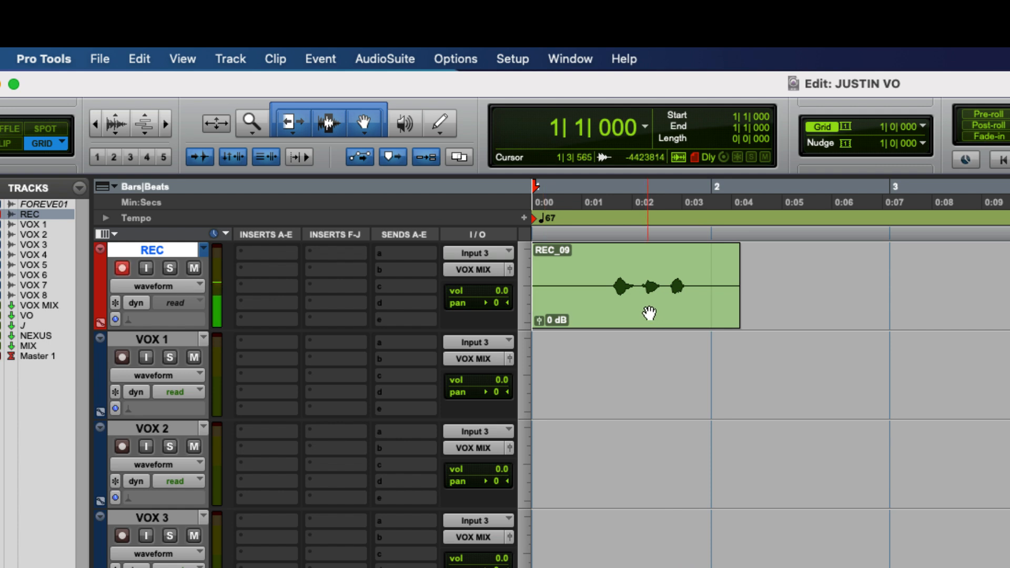
left_click(615, 311)
left_click_drag(617, 311, 584, 343)
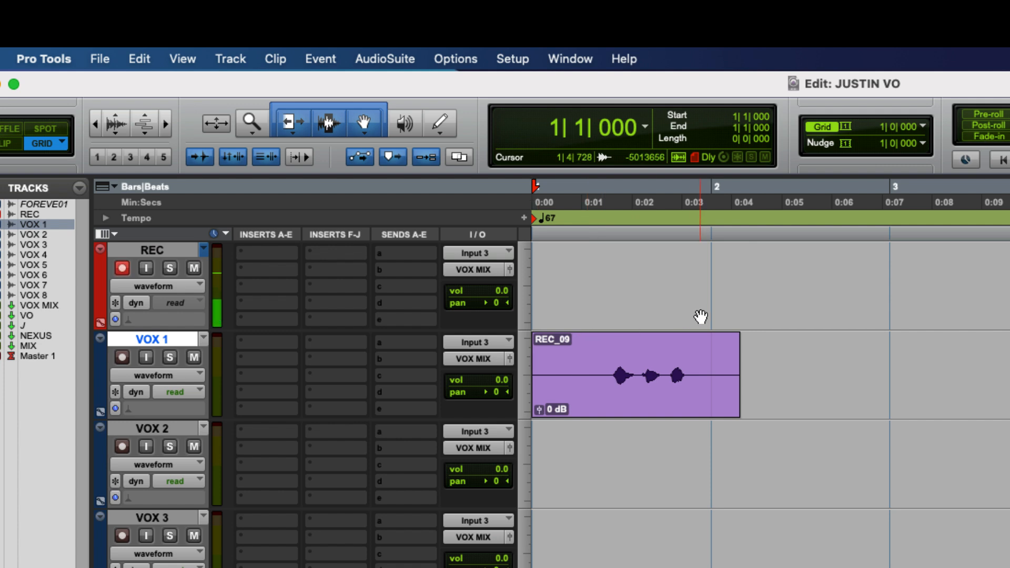
Start another recording on REC and discard it, and create a new playlist on the selected VOX 1 track
key("super+space")
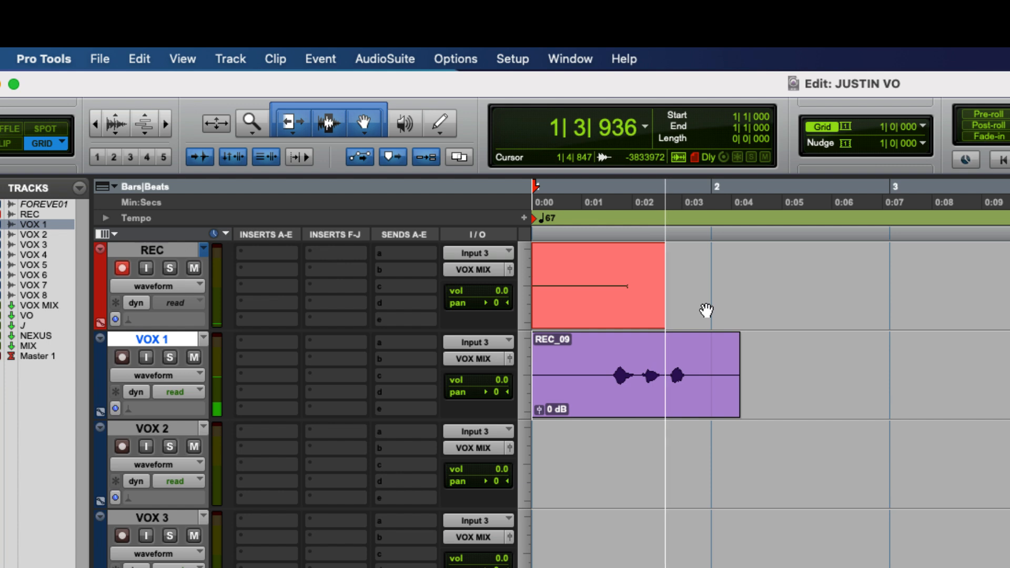
key("super+period")
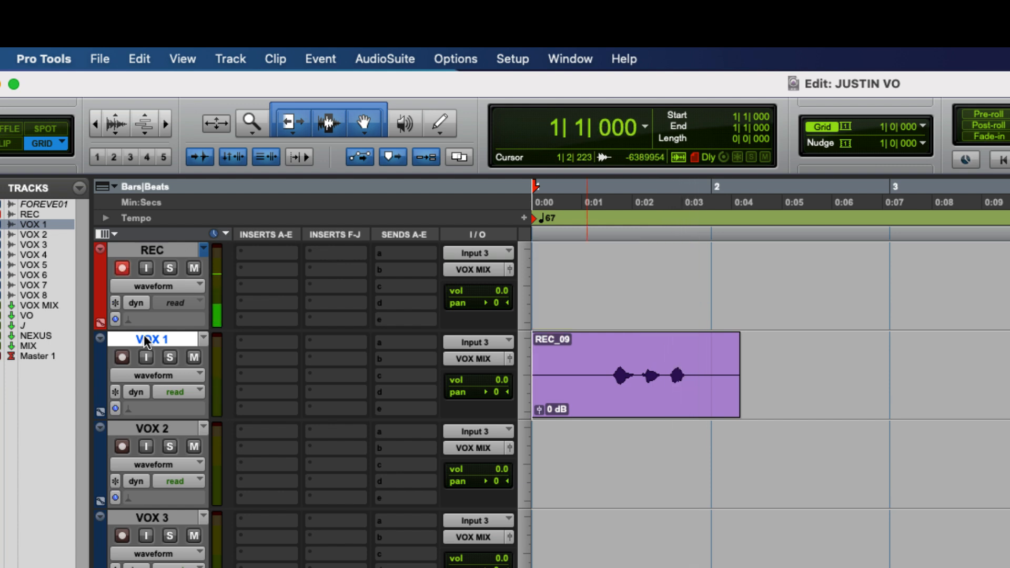
key("ctrl+backslash")
key("Return")
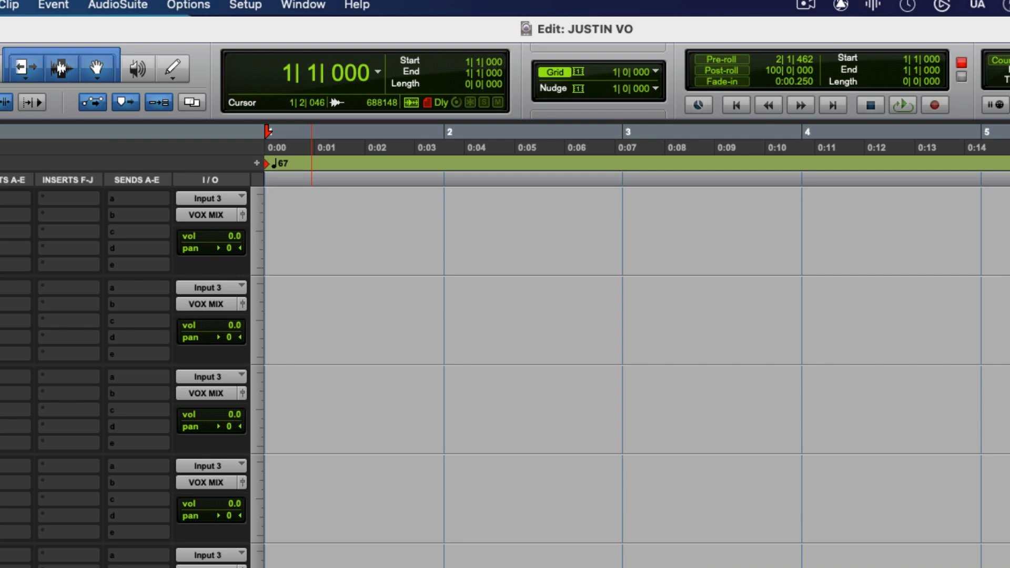
Undo the last four edits
key("super+z")
key("super+z")
key("super+z")
key("super+z")
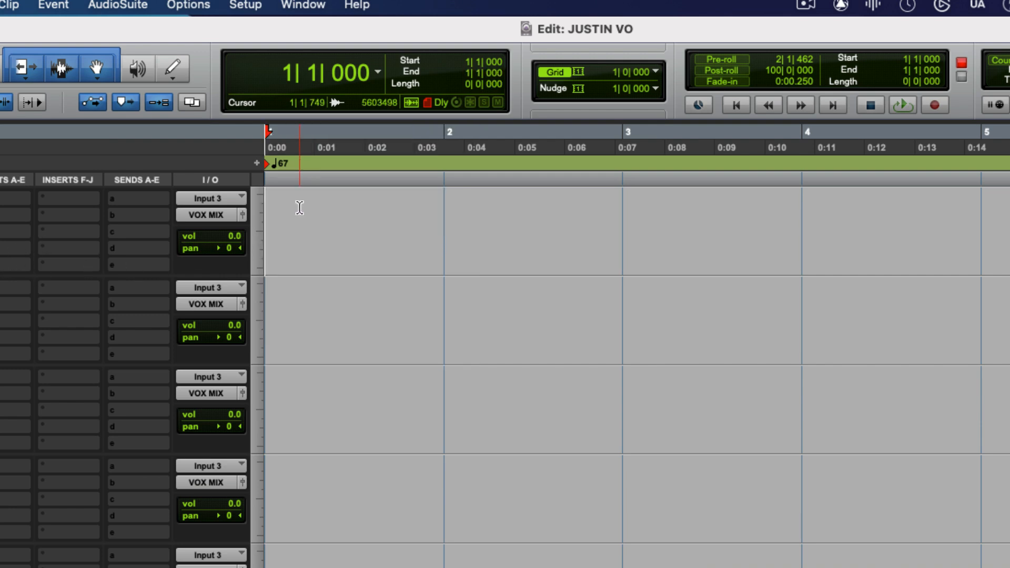
Record a fresh take from bar 1 on REC and move its clip straight down onto VOX 1
key("super+space")
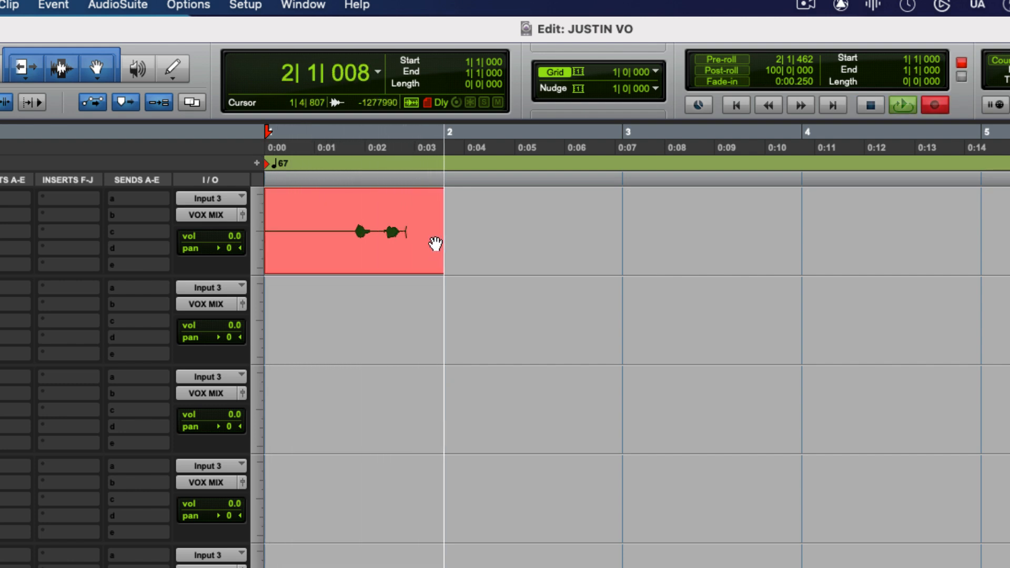
key("space")
left_click_drag(338, 262, 312, 299)
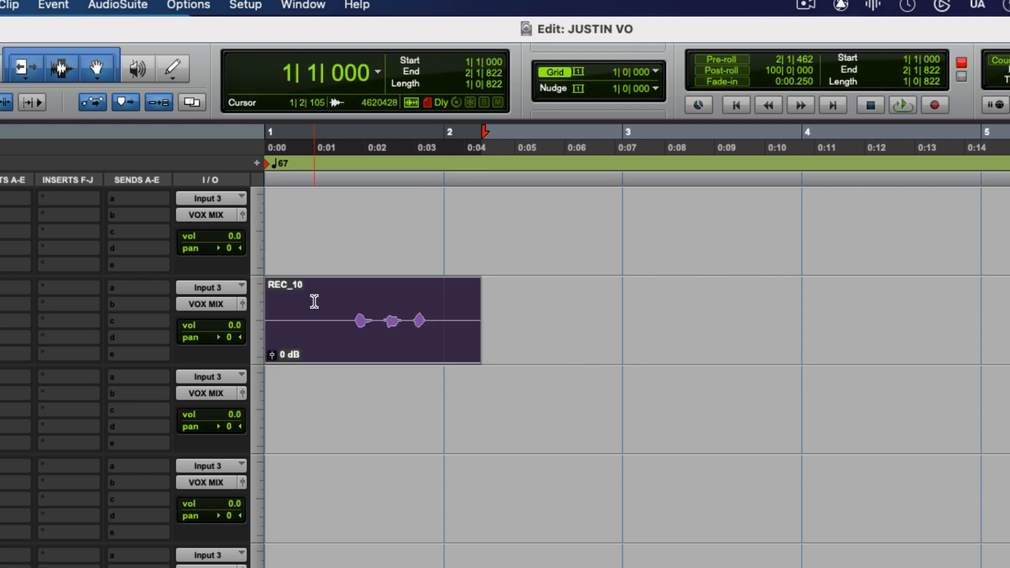
Place the edit cursor at about 1|1|749 on REC and record a second take from there
left_click(302, 205)
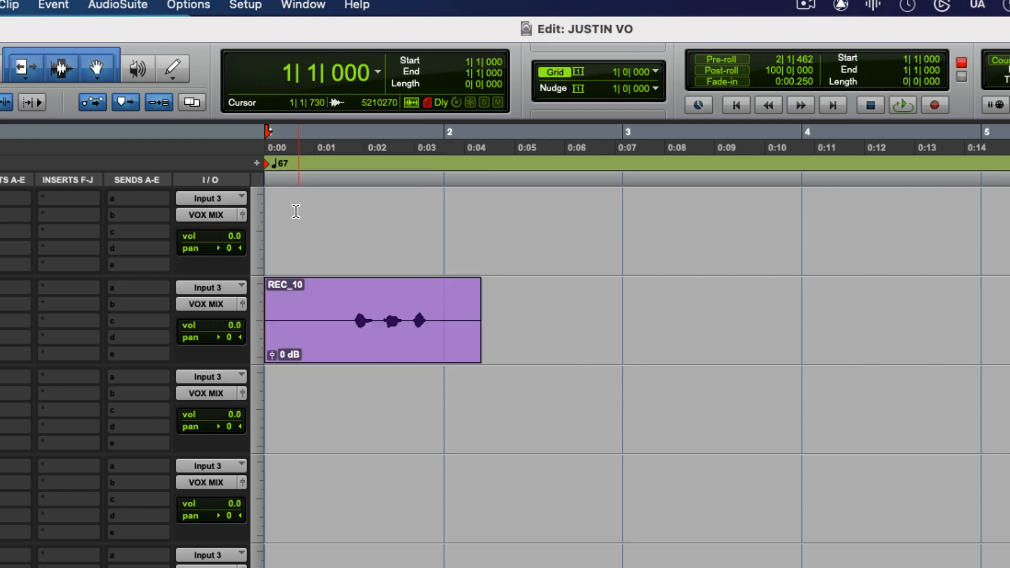
left_click(299, 203)
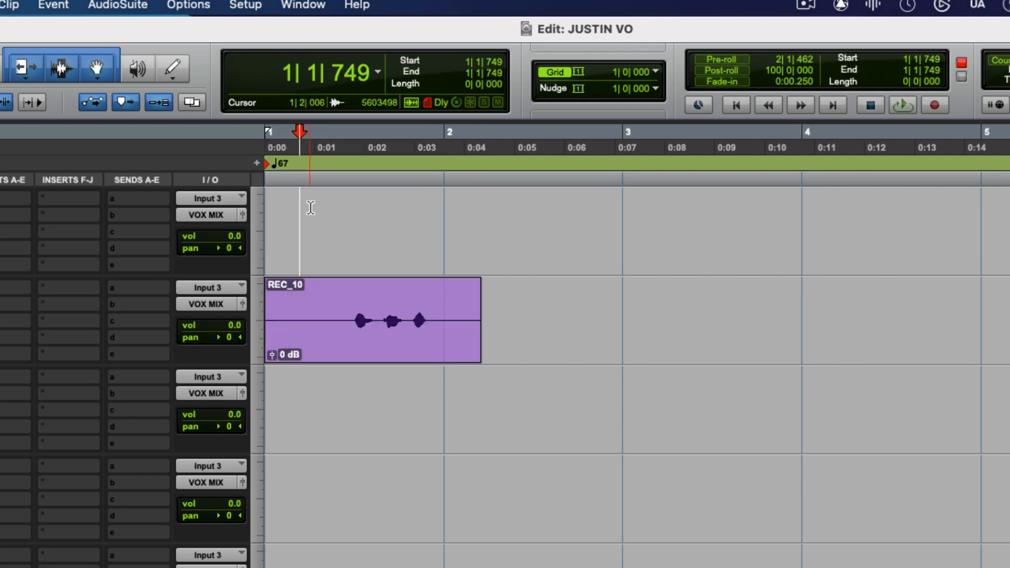
key("super+space")
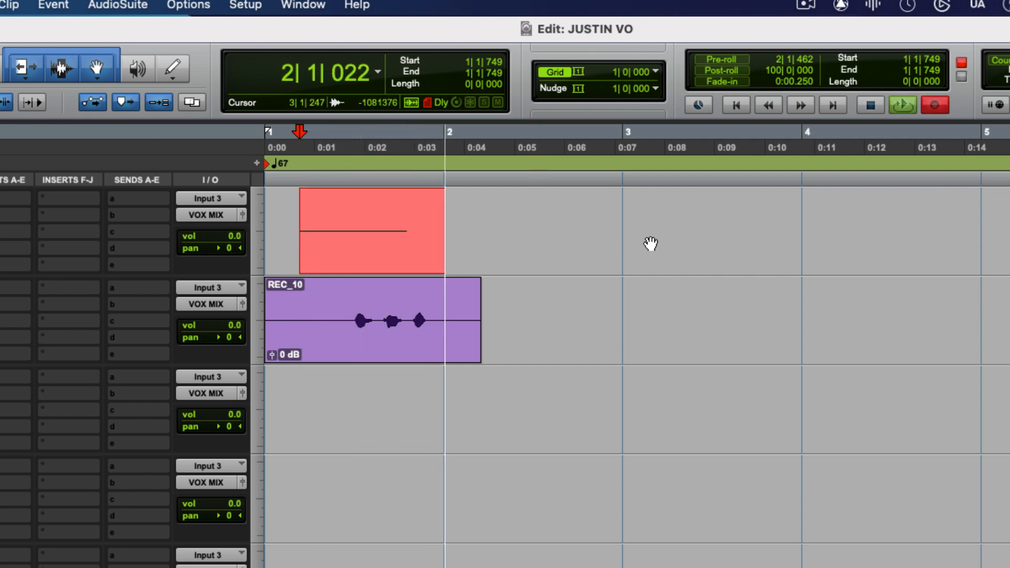
key("space")
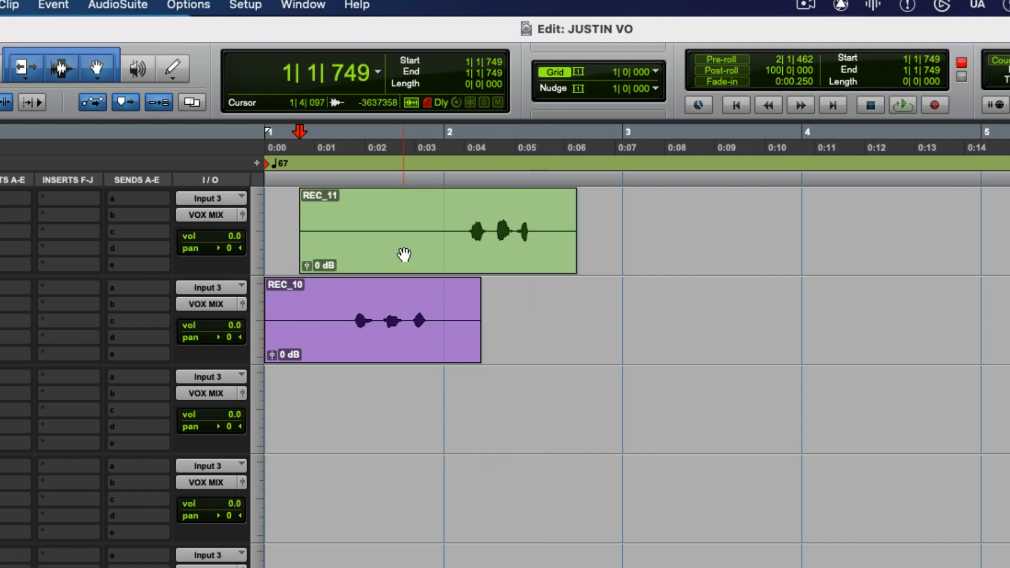
Record a new take from about 1|1|749 on REC while moving the previous REC clip to the same position on VOX 2
key("super+space")
left_click_drag(404, 255, 390, 387)
left_click(441, 389)
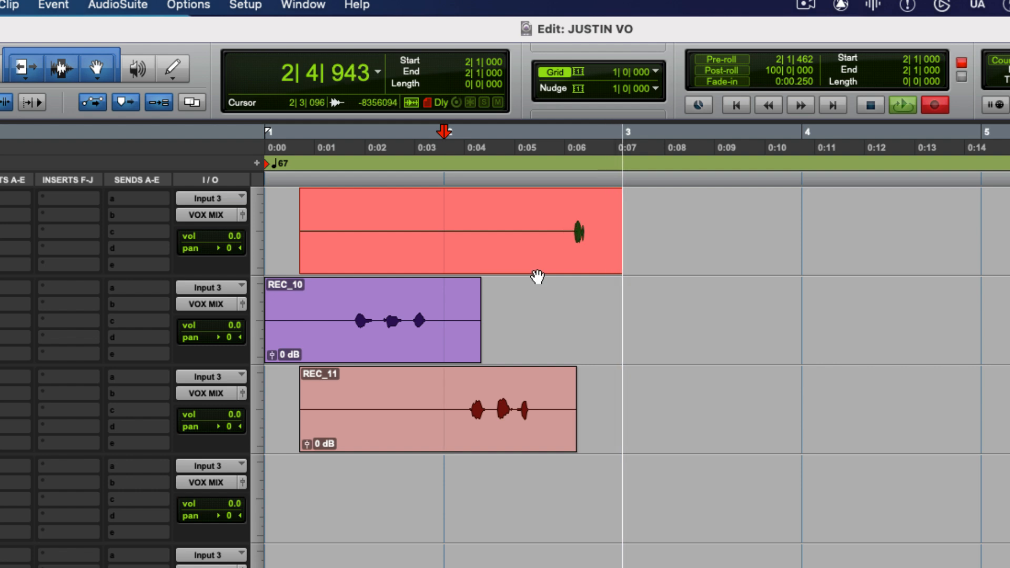
key("space")
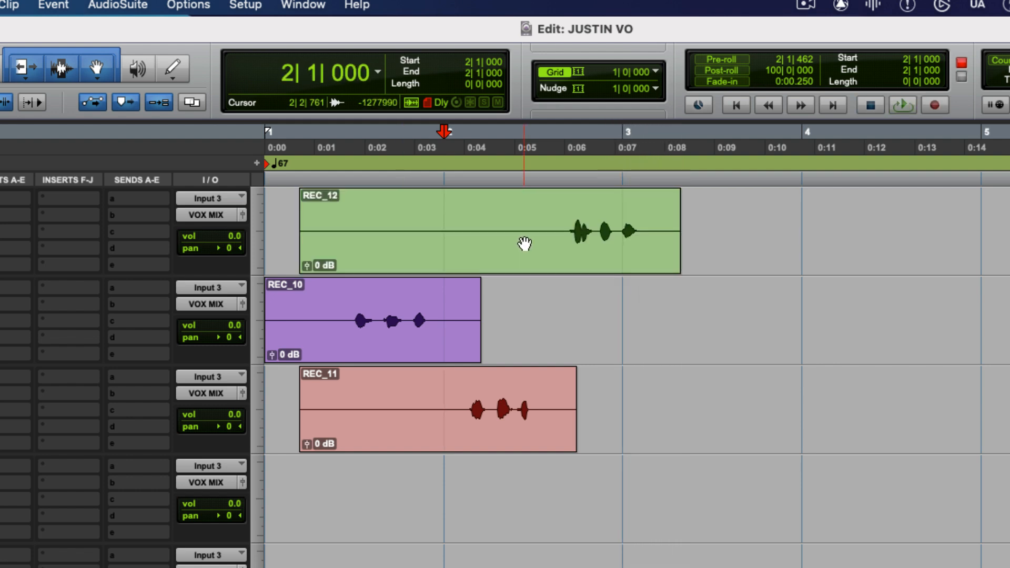
Try moving the whole new REC take onto VOX 1 at the same position, and undo the move
left_click(522, 241)
left_click_drag(508, 251, 499, 310)
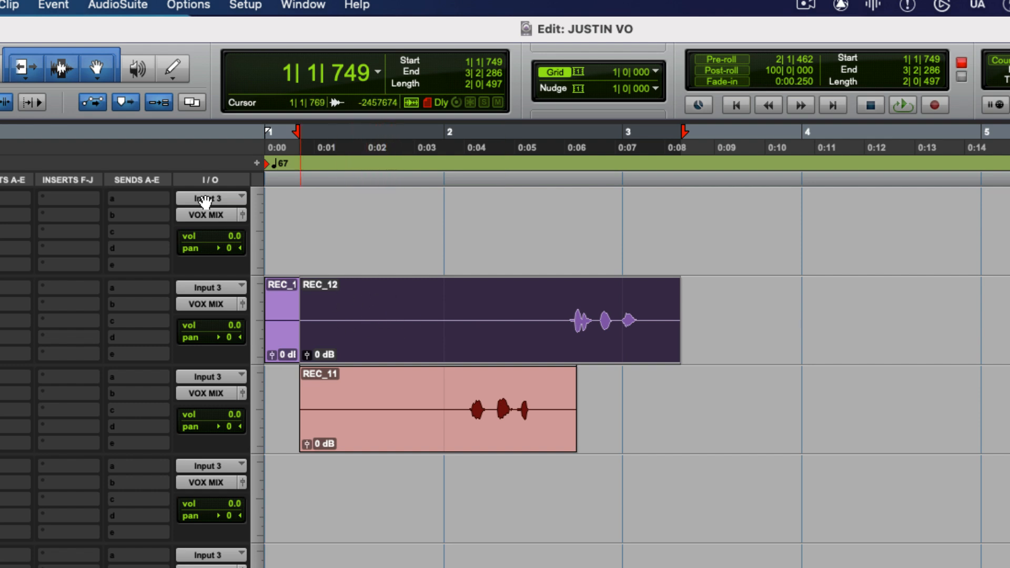
key("super+z")
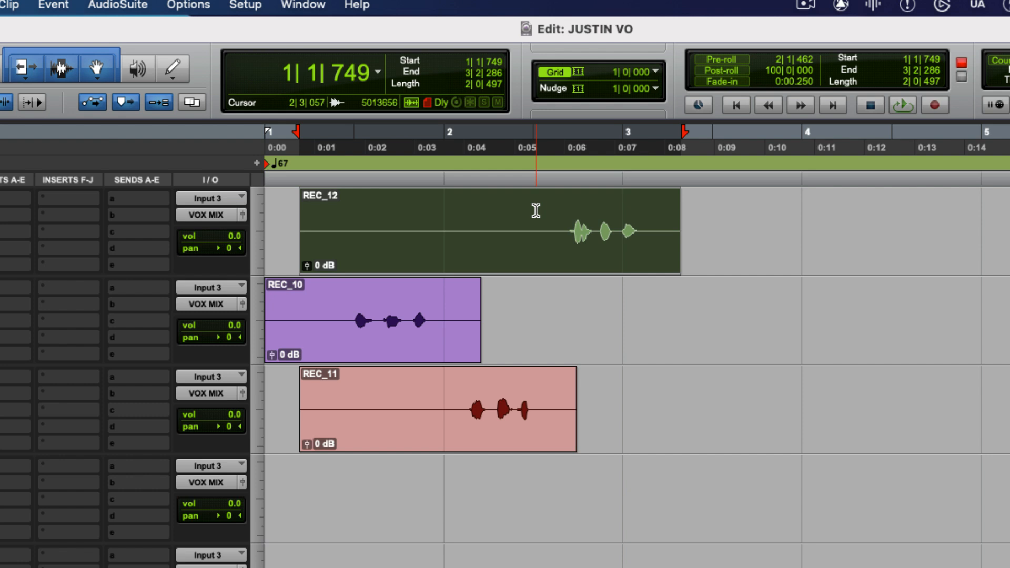
Try trimming the REC clip's start to about 2|3|510, undo the trim, and return the cursor to the clip's start
left_click(557, 215)
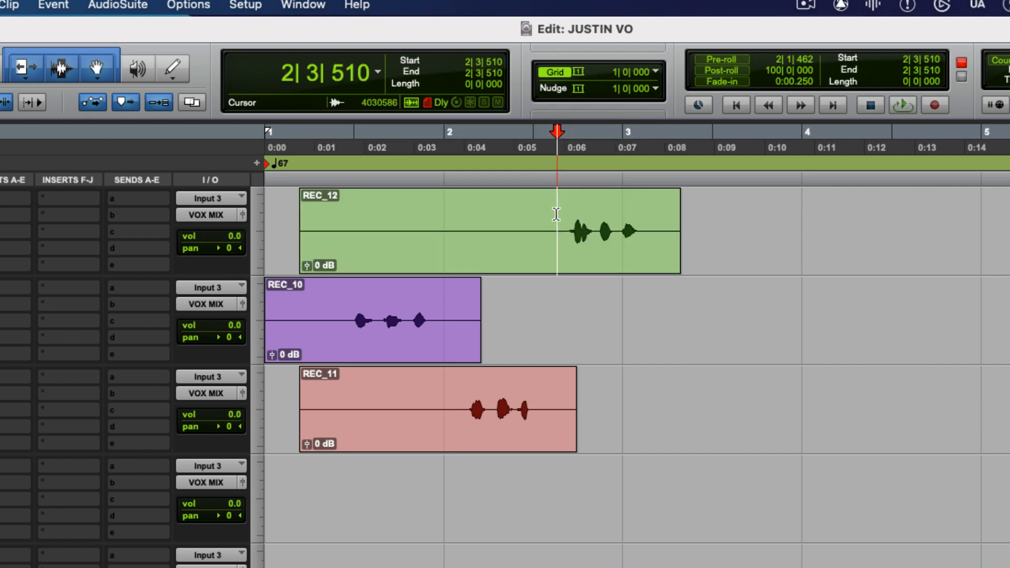
key("a")
key("super+z")
key("alt+Tab")
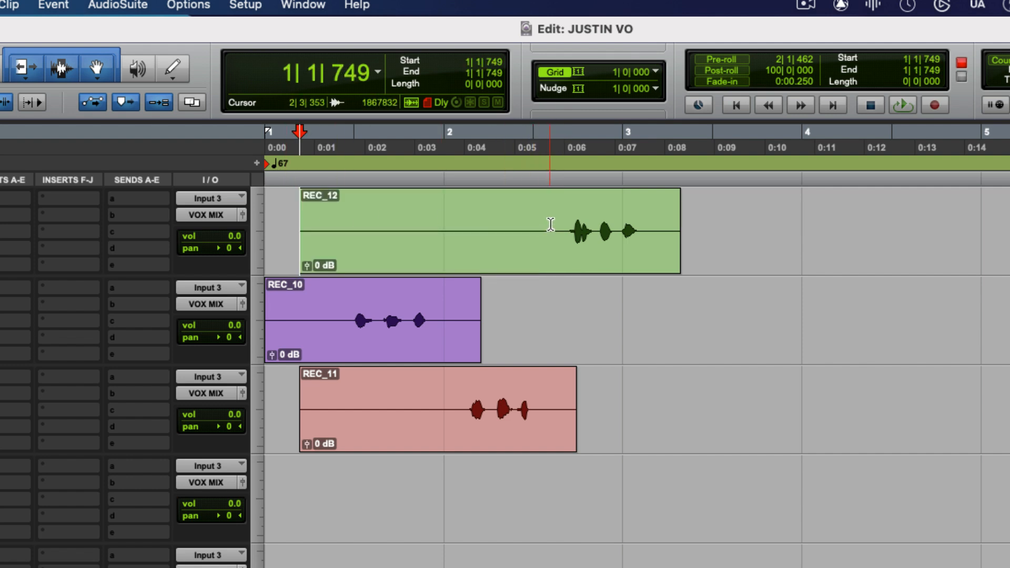
Try trimming the REC clip's start to about 2|3|294 and moving it to VOX 1, and undo both edits
left_click(547, 220)
key("a")
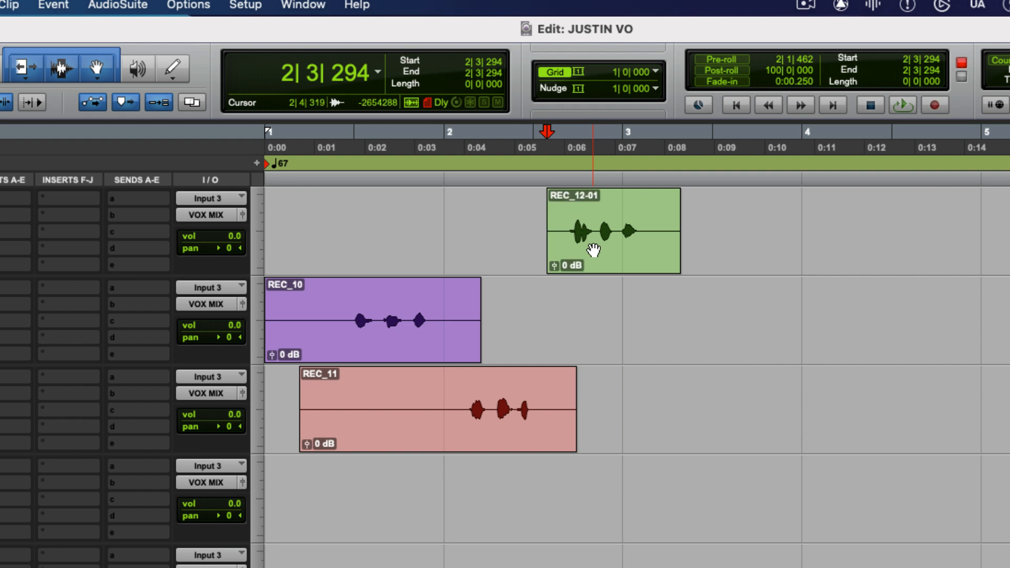
left_click_drag(593, 250, 524, 323)
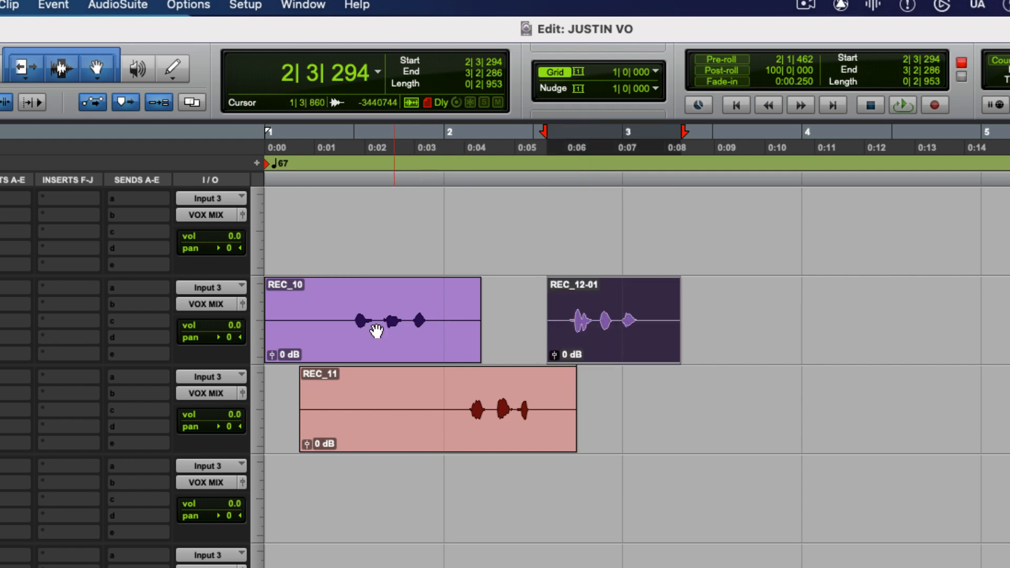
key("super+z")
key("super+z")
Record a new take from the start of the REC clip while trimming the old clip's silent beginning and moving it to VOX 1
left_click(286, 223)
key("Tab")
key("super+space")
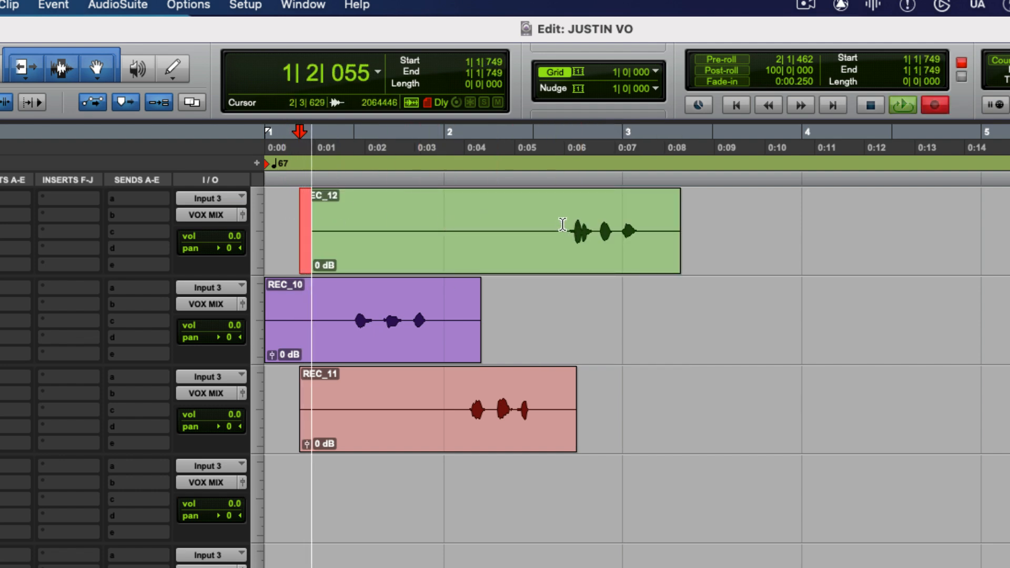
left_click(547, 224)
key("a")
left_click_drag(603, 248, 604, 289)
left_click(607, 290)
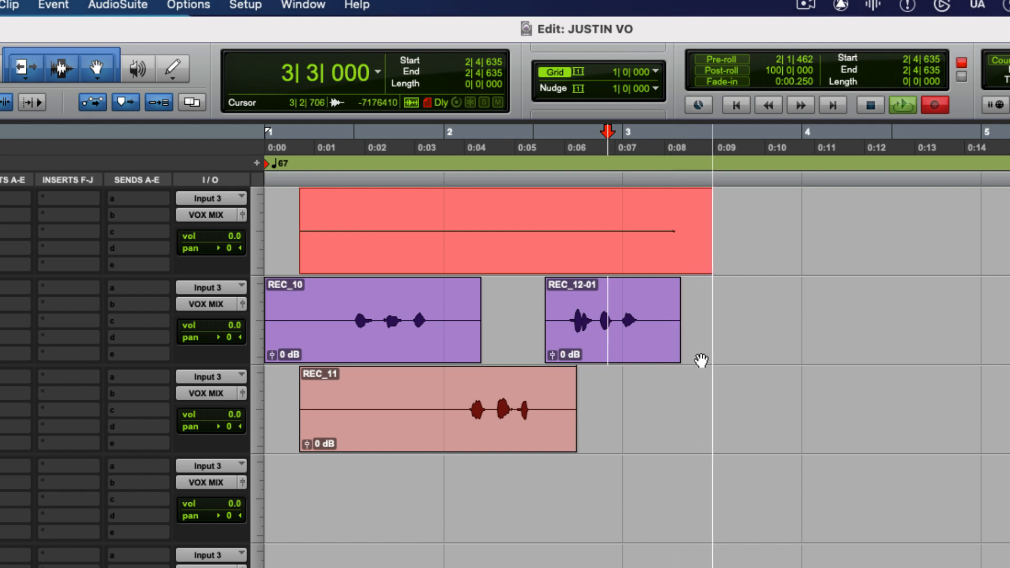
key("space")
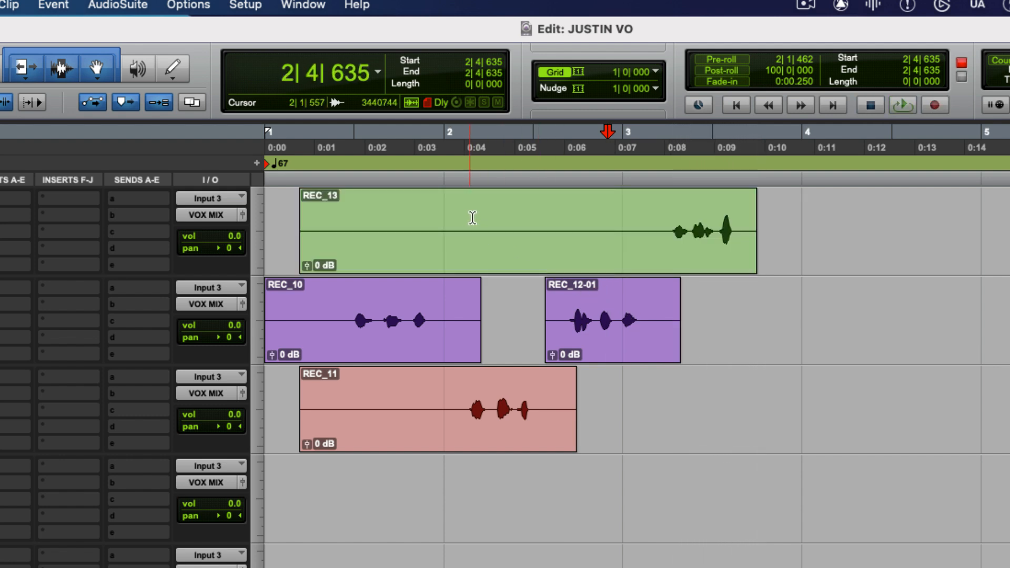
Record another take from just after bar 2 on REC while trimming the old clip's silent beginning and moving it to VOX 2
left_click(456, 215)
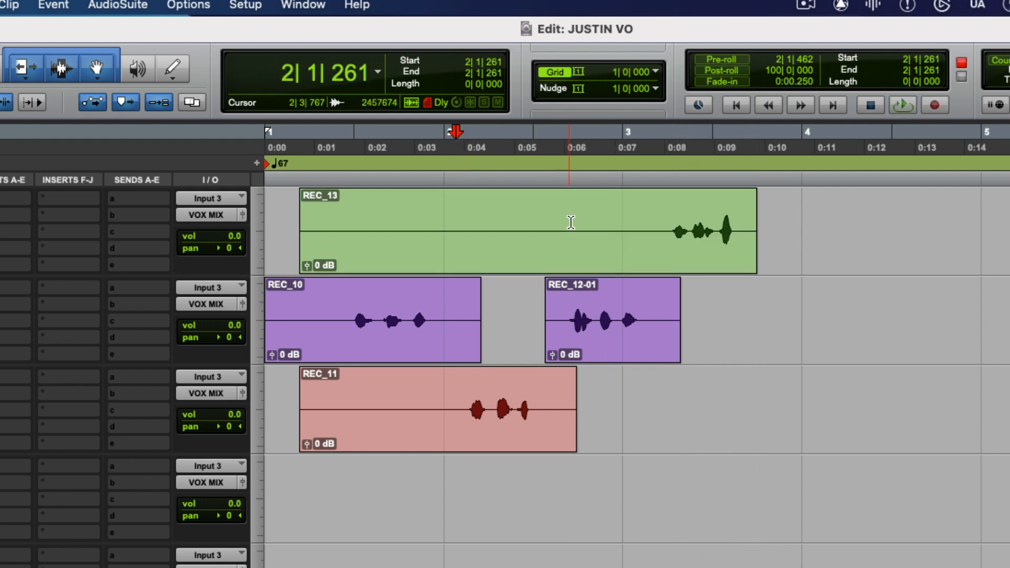
key("super+space")
left_click(660, 222)
key("a")
left_click_drag(699, 248, 694, 405)
left_click(735, 316)
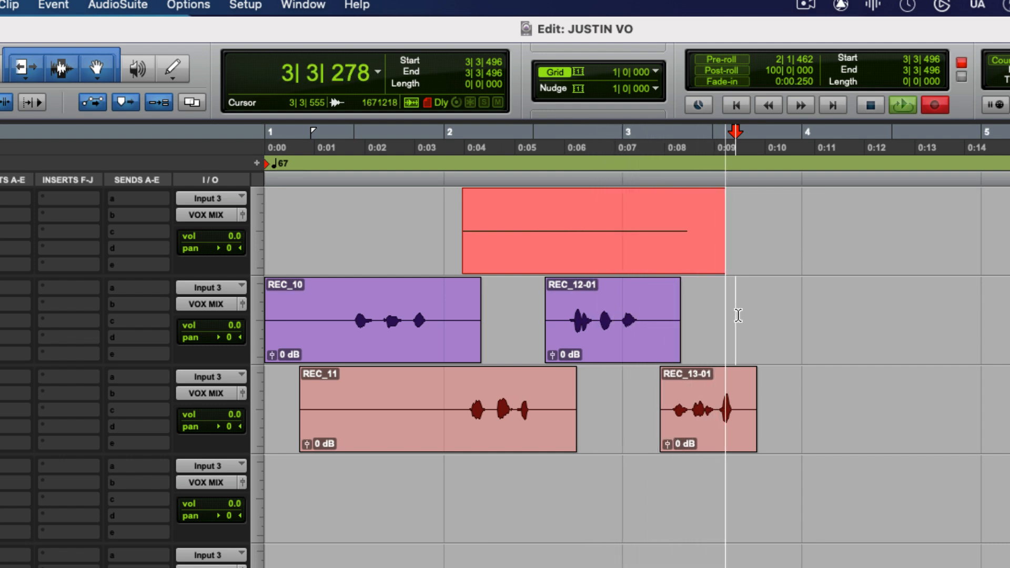
key("space")
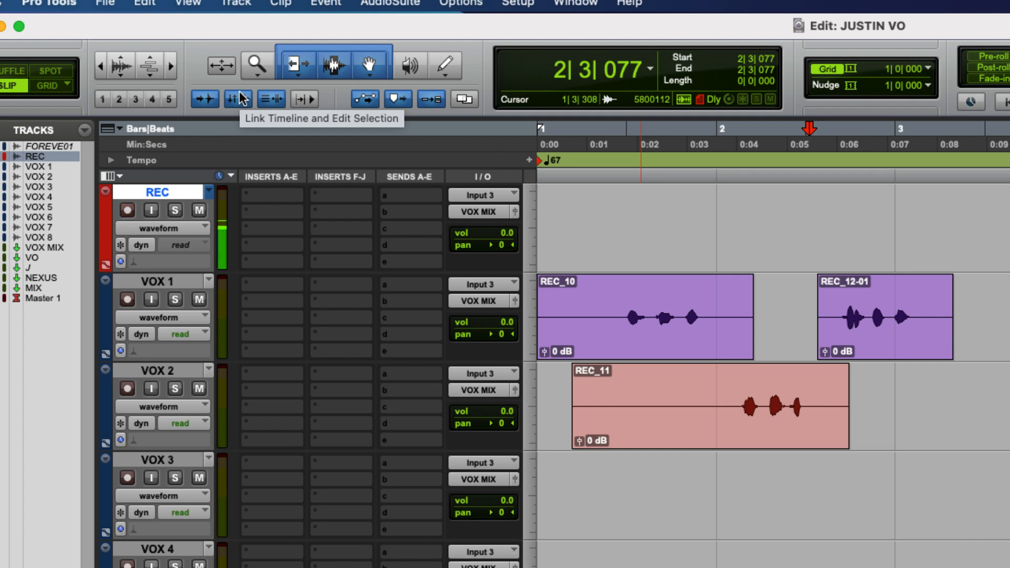
Unlink the timeline and edit selections, and make several trial selections along the REC track, ending with one from about 3|2|450 to 3|3|299
left_click(245, 98)
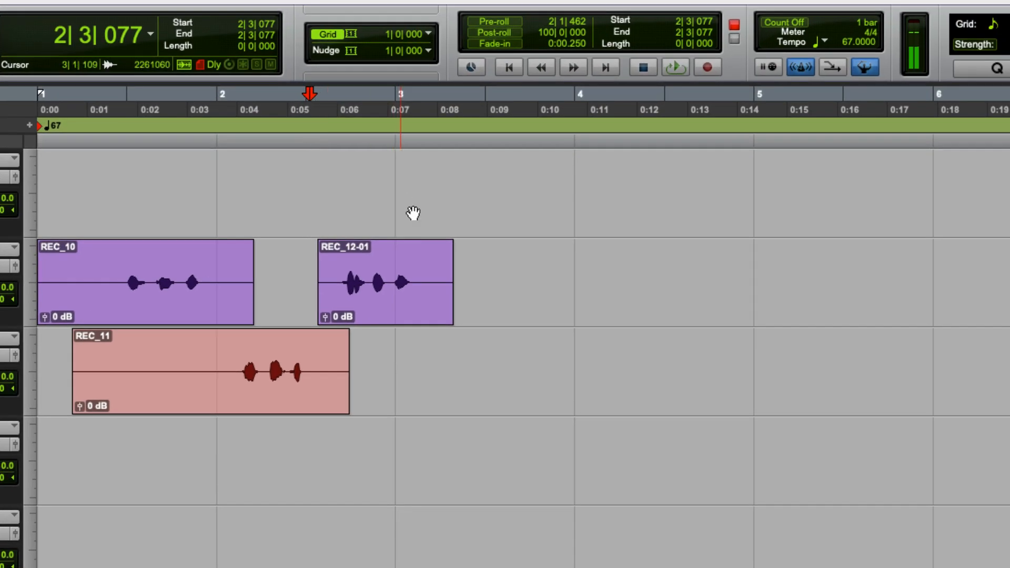
left_click_drag(438, 202, 569, 169)
left_click(437, 168)
left_click_drag(435, 166, 393, 169)
left_click_drag(410, 169, 565, 174)
left_click_drag(577, 174, 651, 176)
left_click_drag(685, 180, 760, 186)
left_click_drag(781, 184, 640, 176)
left_click_drag(526, 169, 645, 174)
left_click_drag(708, 174, 786, 175)
left_click_drag(675, 173, 580, 171)
left_click_drag(451, 169, 616, 172)
left_click_drag(690, 171, 750, 170)
left_click_drag(659, 166, 569, 162)
left_click_drag(498, 157, 461, 160)
Record a take on REC from 2|3|077 while placing the edit cursor at 3|2|864 on VOX 2
key("super+space")
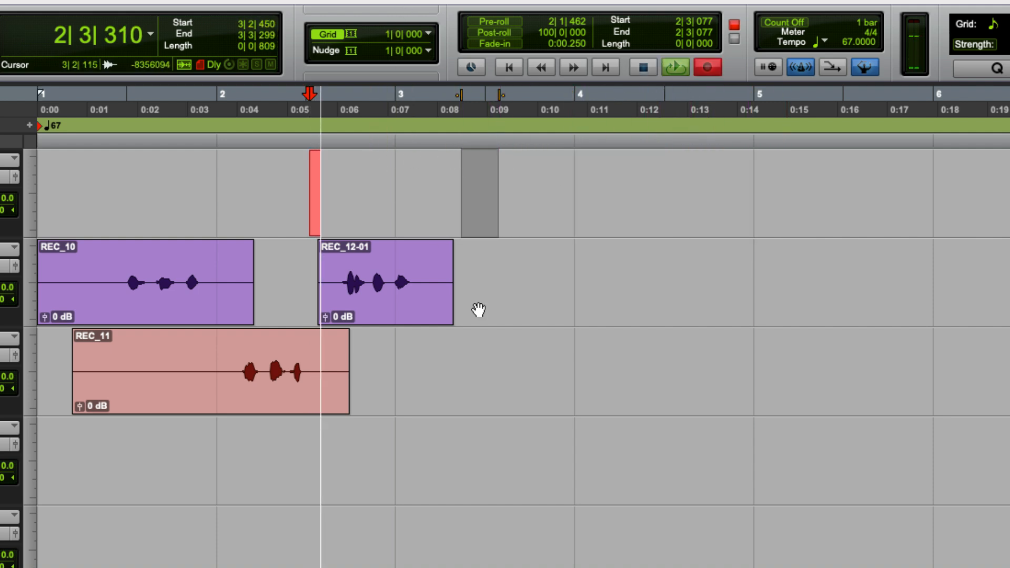
left_click(481, 336)
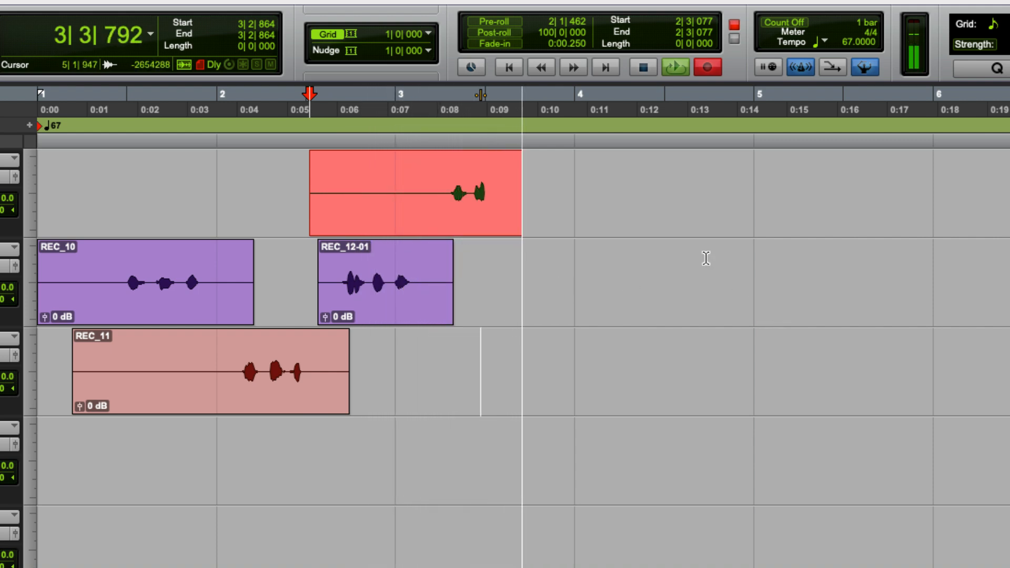
key("space")
Record another take on REC from 2|3|077 while trimming the previous clip's silent start, moving it to VOX 2 and deleting its end from 3|3|279
key("super+space")
left_click(439, 184)
key("a")
left_click_drag(484, 209, 593, 368)
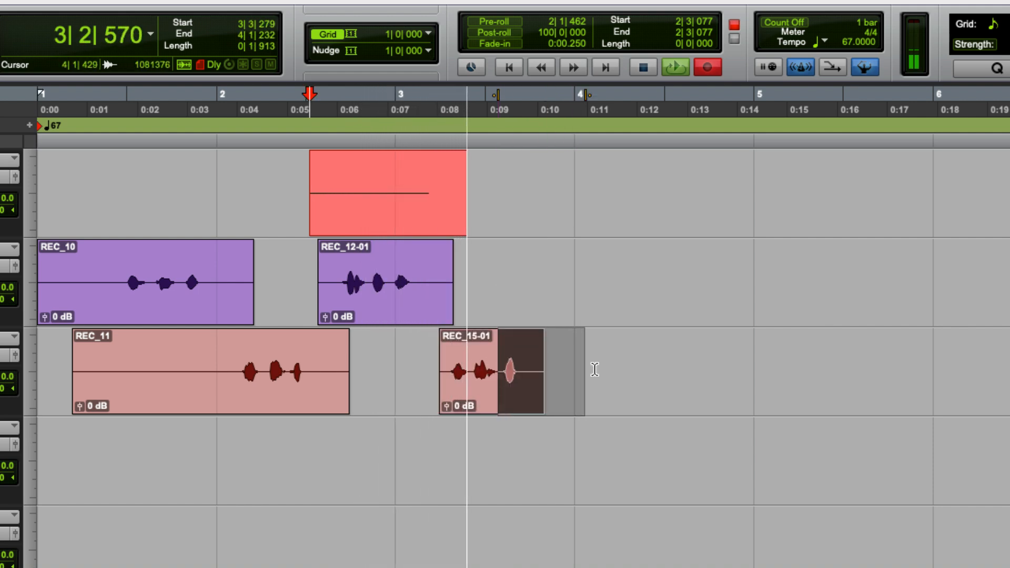
key("Delete")
key("space")
Record a short take on REC from 2|3|077 and bring the timeline insertion to the edit cursor at 3|3|279
key("super+space")
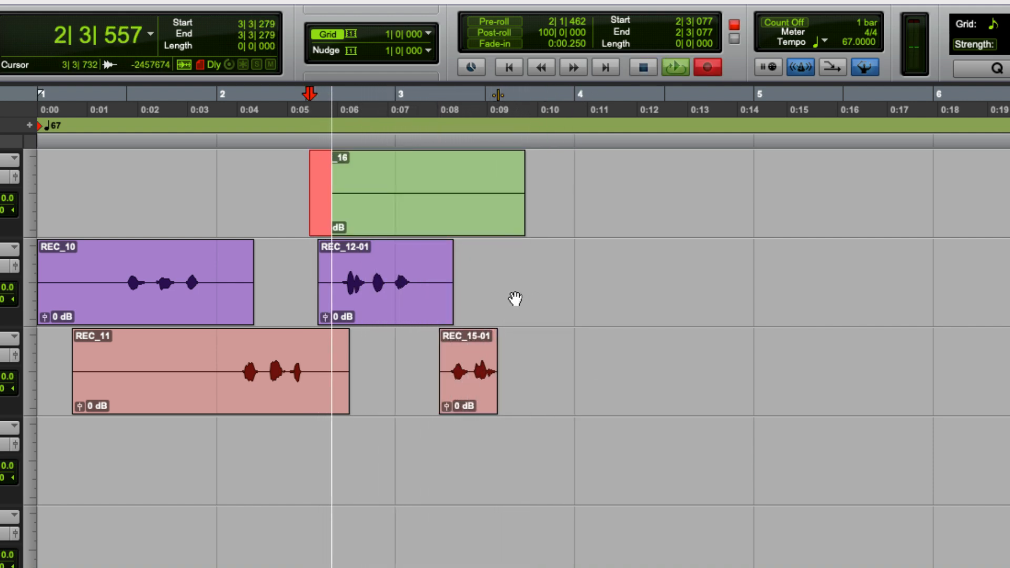
key("space")
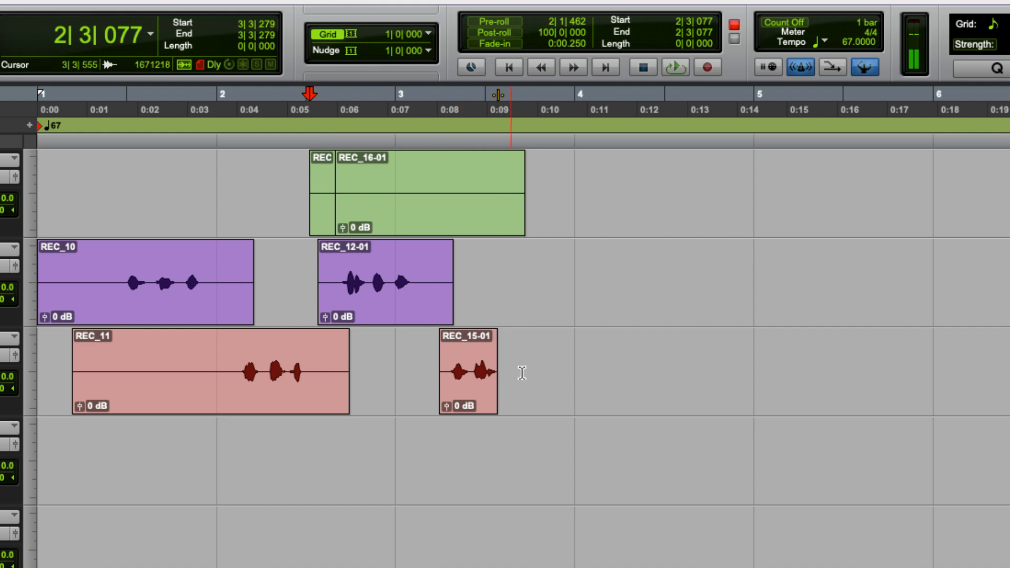
key("o")
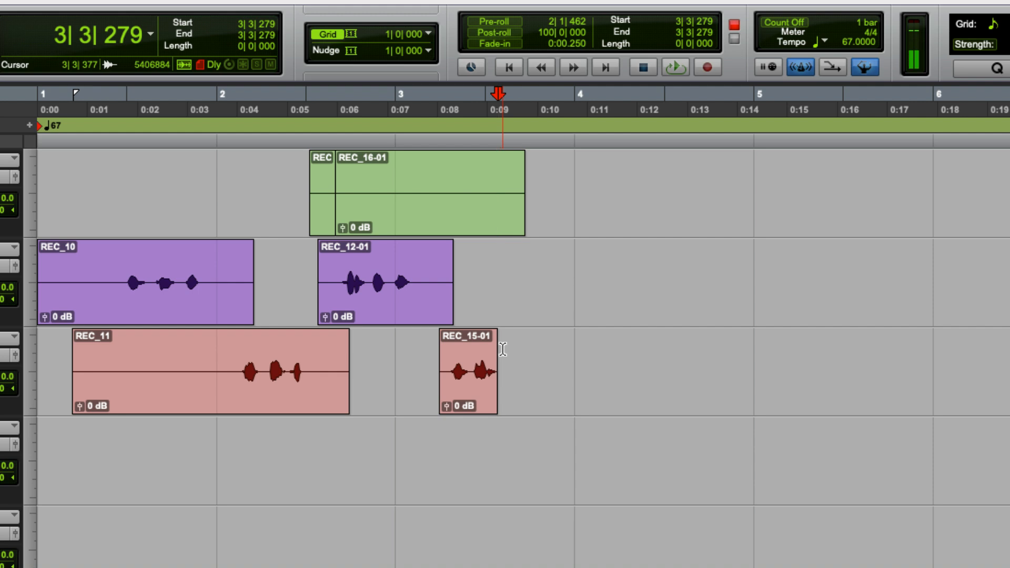
Record a take over the REC clip from 2|4|852
left_click(389, 175)
key("super+space")
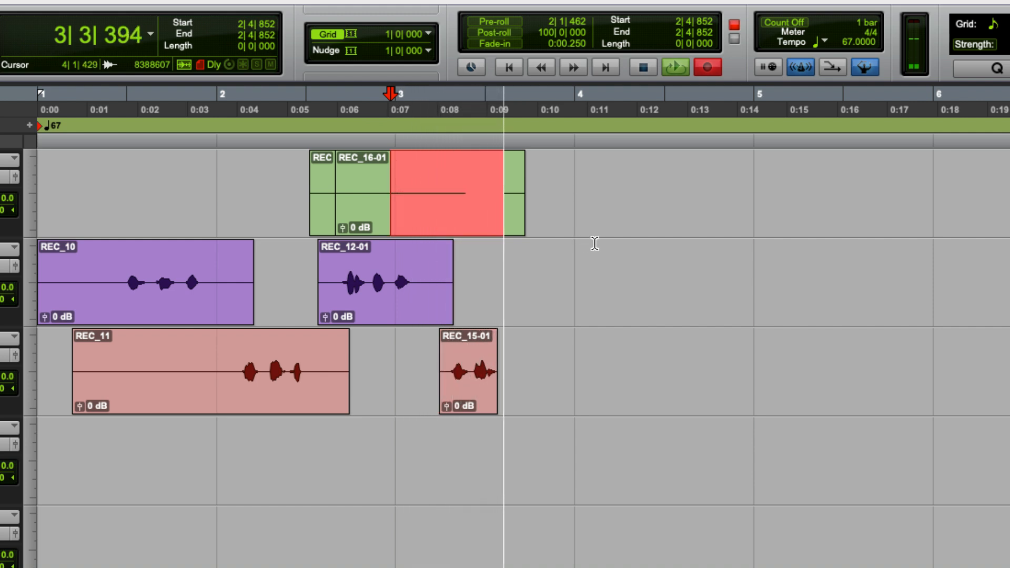
key("space")
Record another take on REC from 2|4|852 while trimming the previous clip's silent beginning and moving it to VOX 1
key("super+space")
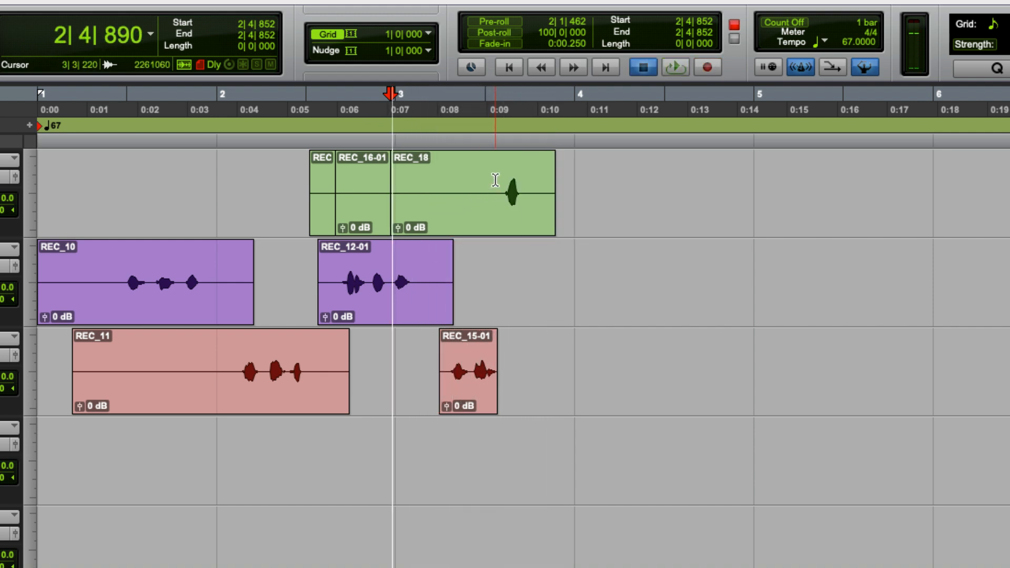
left_click(496, 181)
key("a")
left_click(525, 214)
left_click_drag(525, 214, 525, 302)
left_click(593, 247)
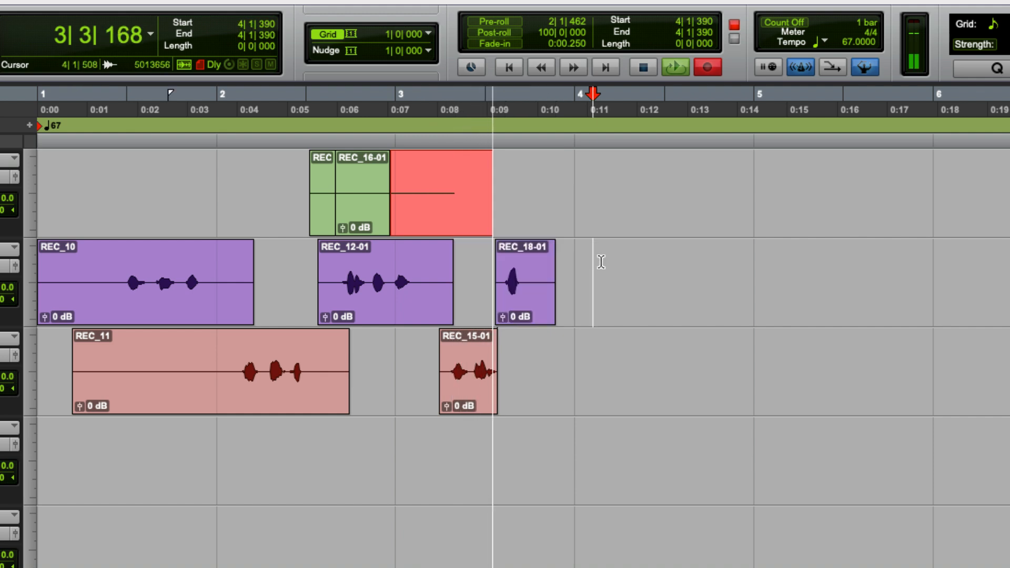
key("space")
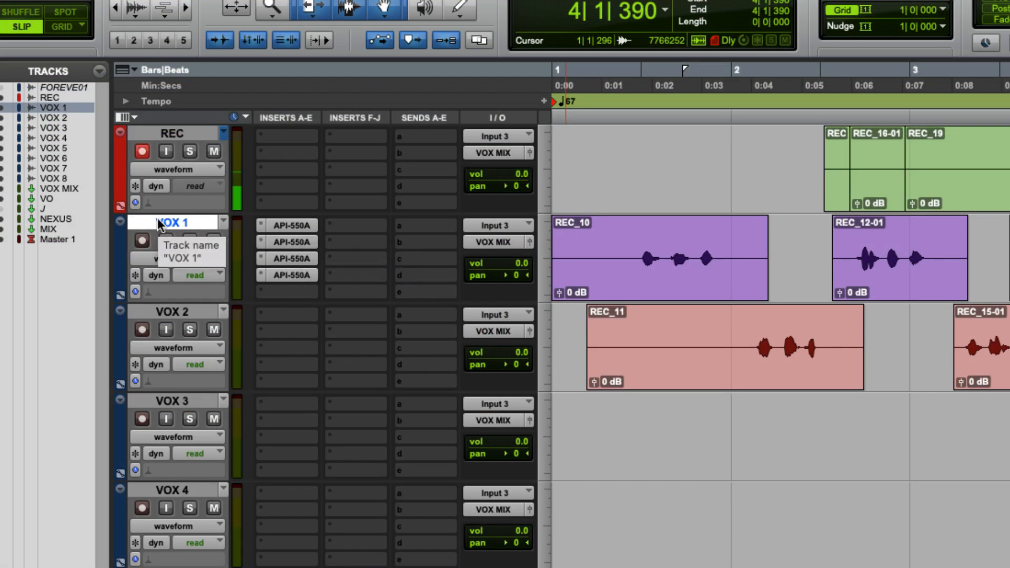
Toggle the bypass of the API-550A inserts on VOX 1
key("shift+a")
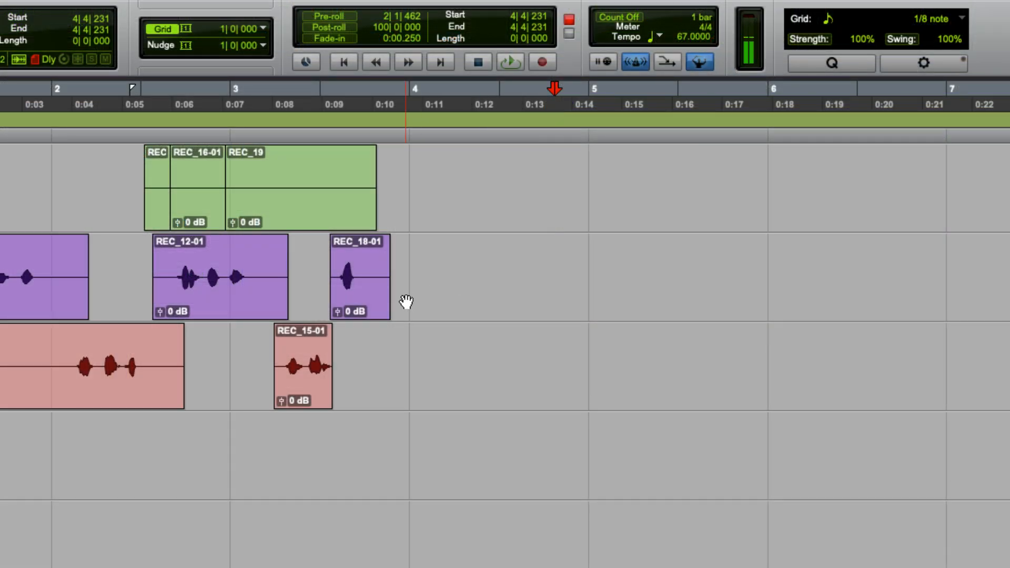
Try snapping the REC_18-01 clip's start to the insertion at 4|4|231, undo it, and snap the clip's end to an insertion just before bar 5
left_click(357, 300, "ctrl")
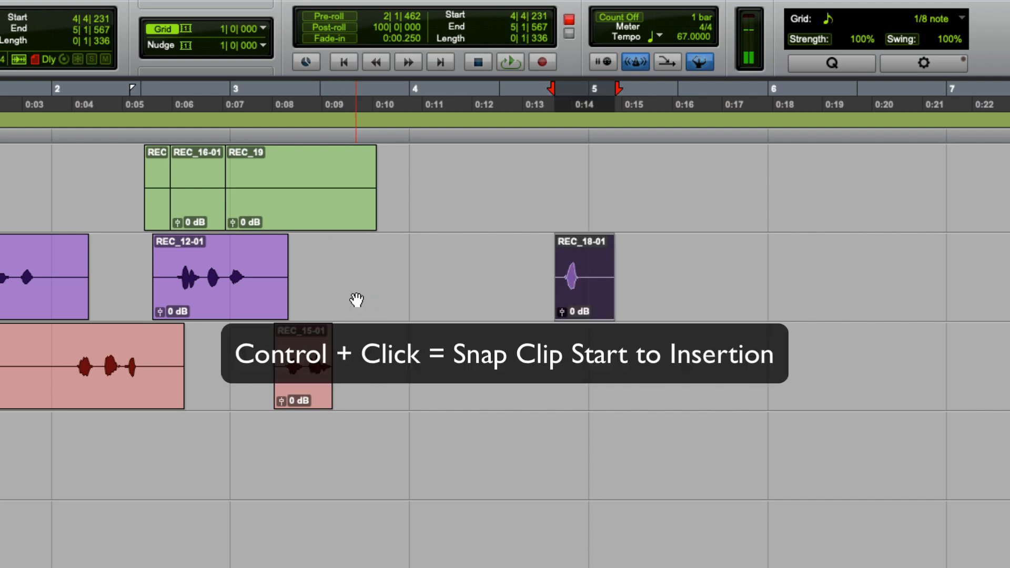
key("super+z")
left_click(560, 270)
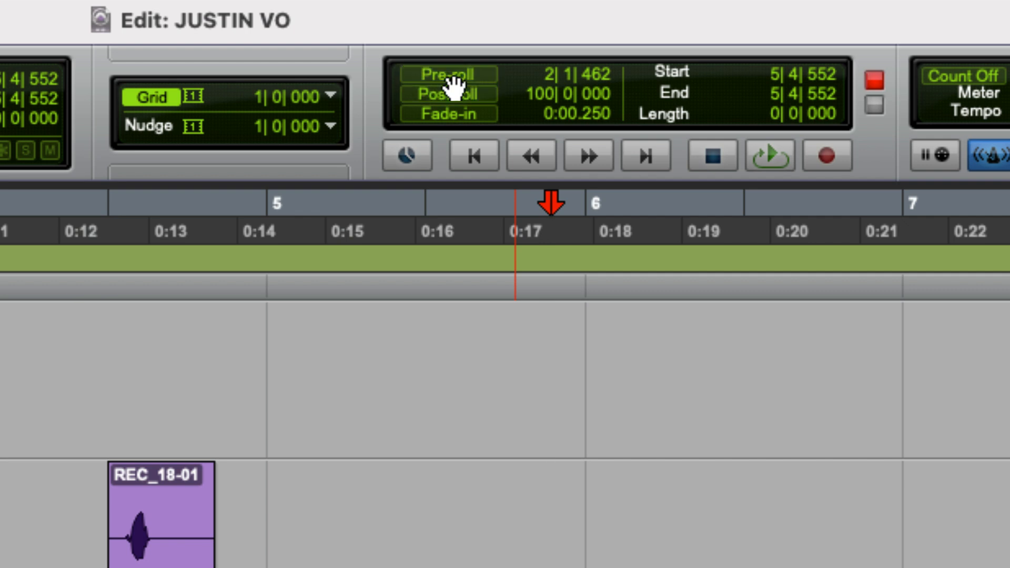
Toggle pre-roll and post-roll off and on, and toggle the QuickPunch record mode
key("super+k")
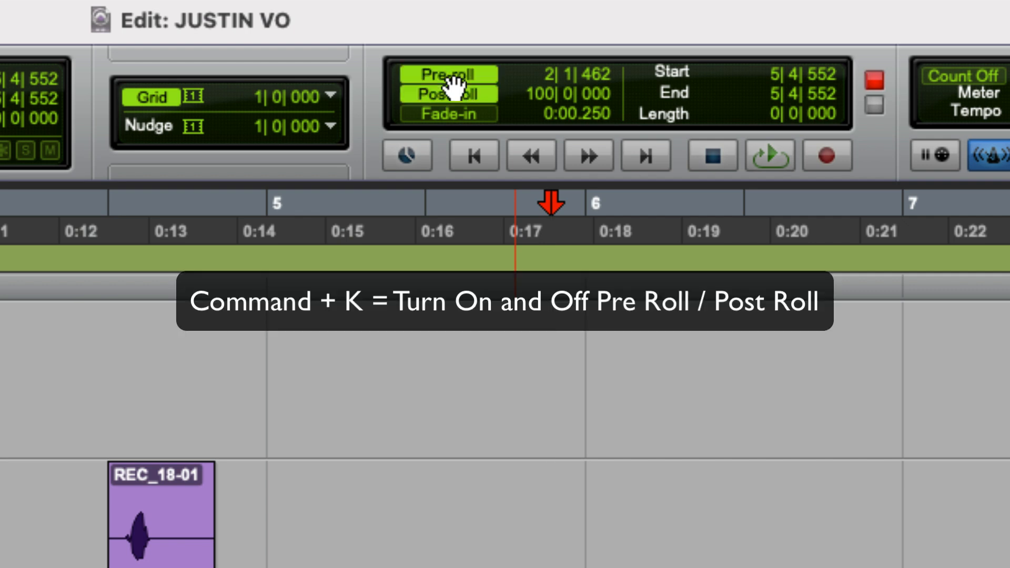
key("super+k")
key("super+k")
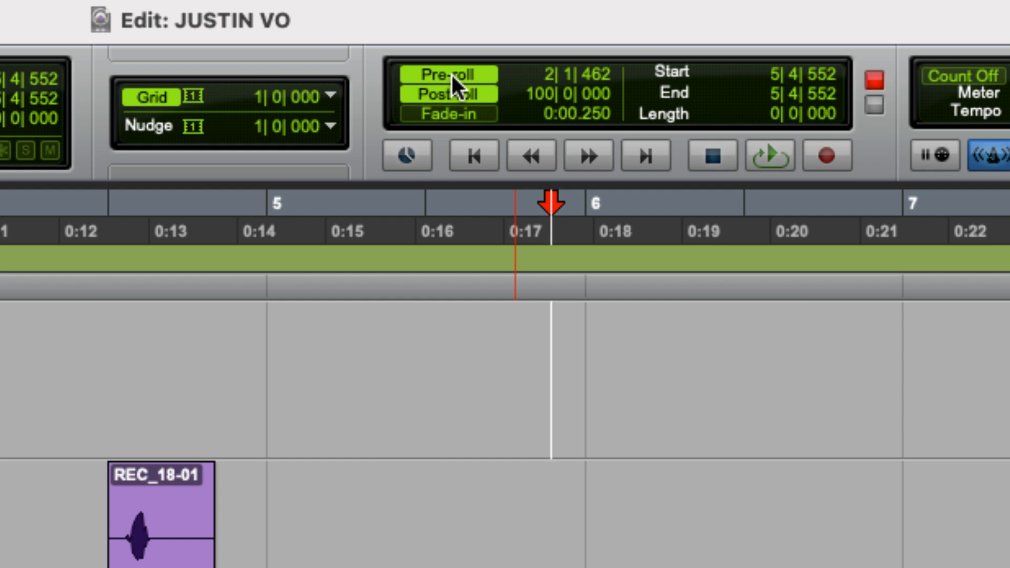
key("super+shift+p")
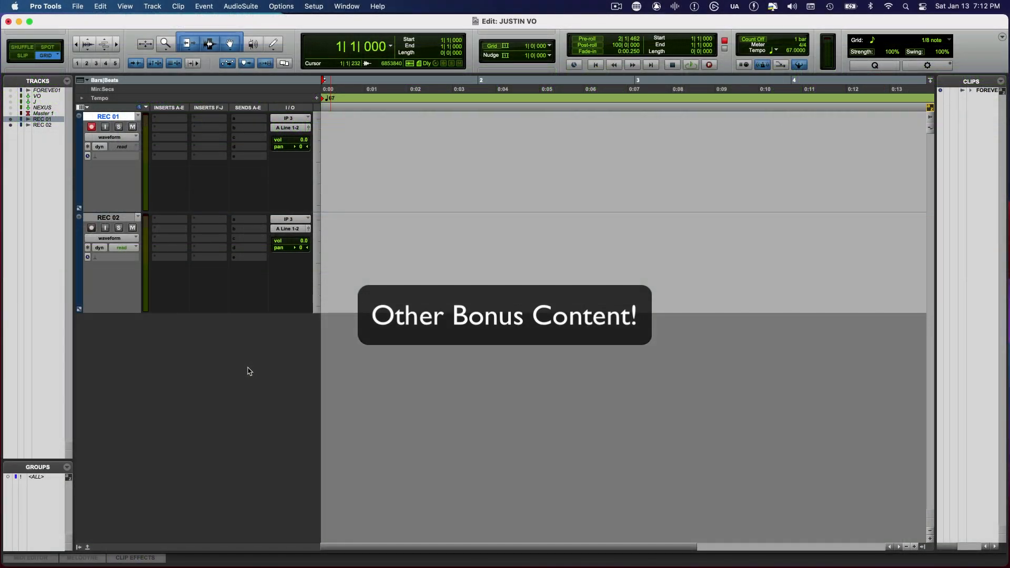
Record a take on REC 01 from the session start and create a new playlist on that track
key("super+space")
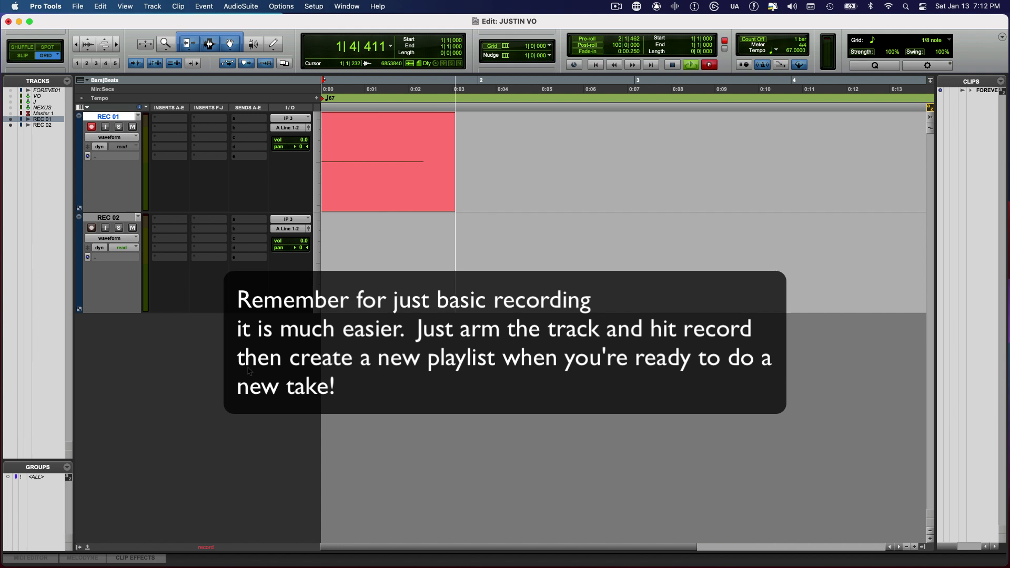
key("space")
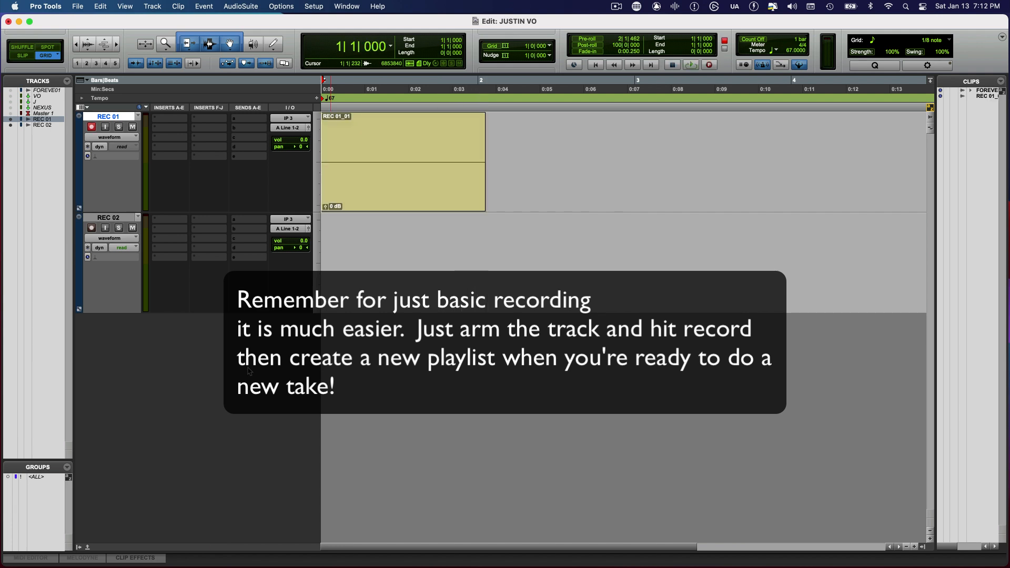
key("ctrl+backslash")
key("Return")
Start recording a take on the REC 01.01 playlist from the session start and discard it
key("super+space")
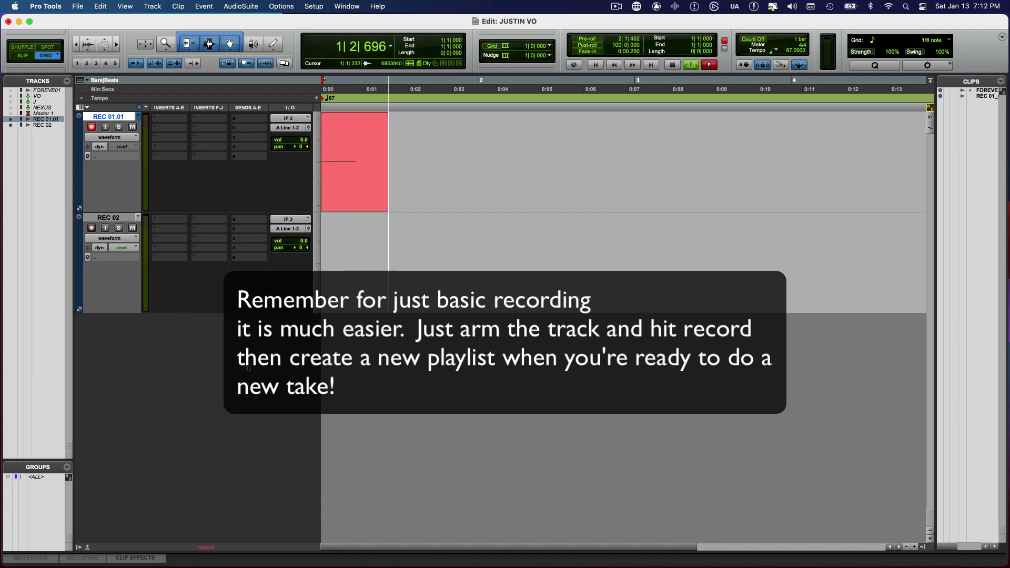
key("super+period")
key("Return")
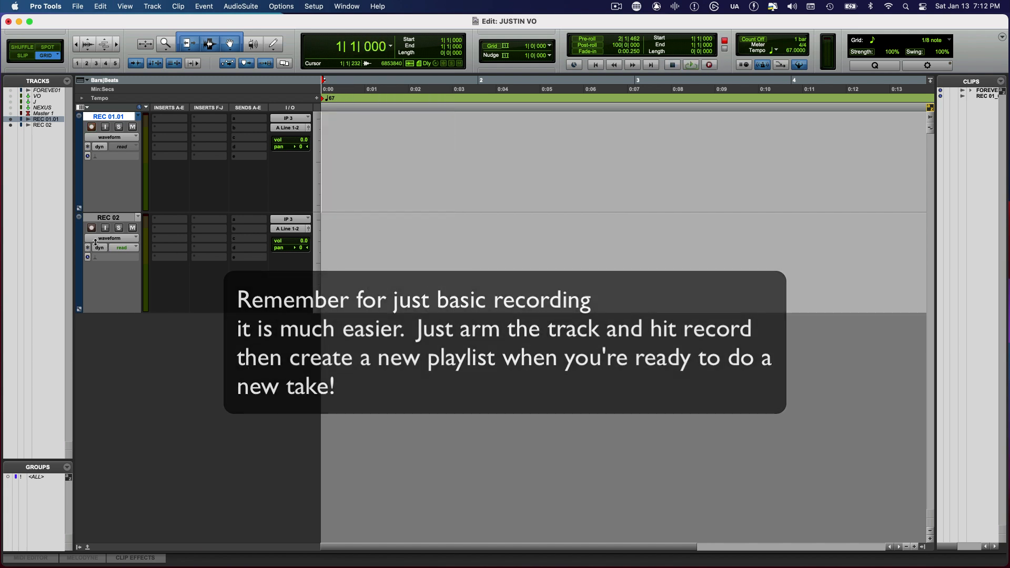
Group REC 01.01 and REC 02 as a Mix/Edit group named GROUP, and start and discard a recording on both tracks
left_click(102, 218, "shift")
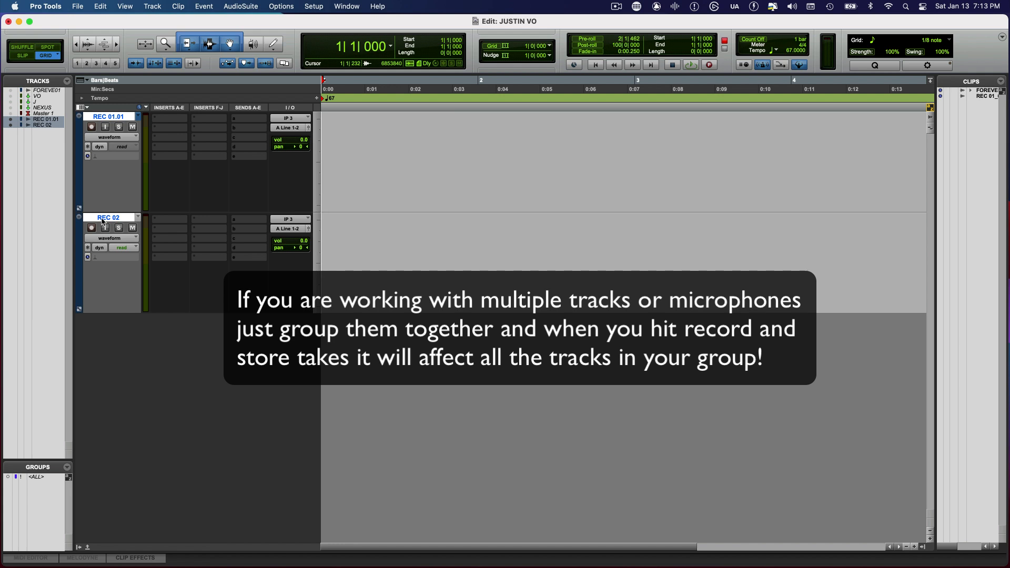
key("super+g")
type("GROUP")
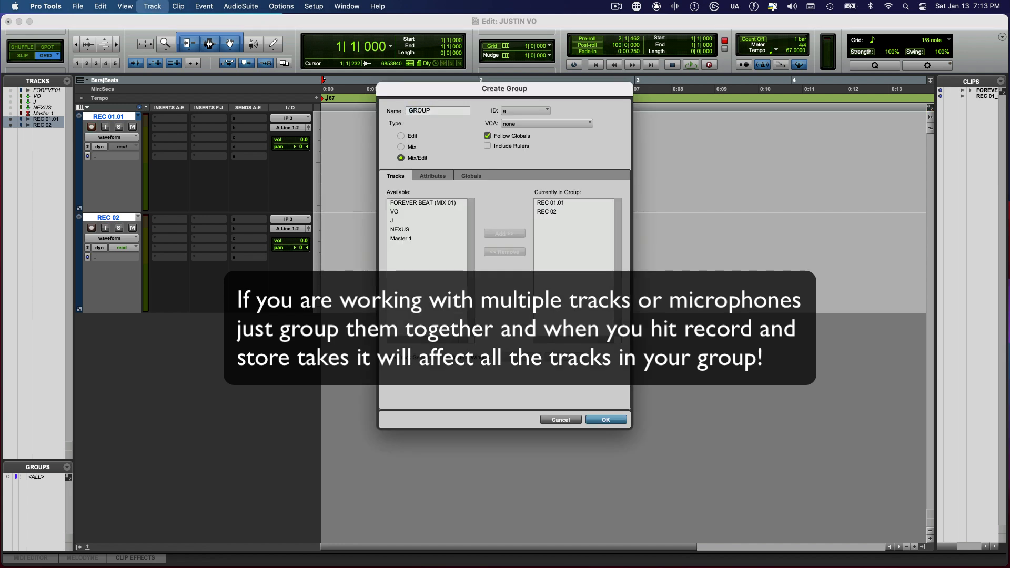
key("Return")
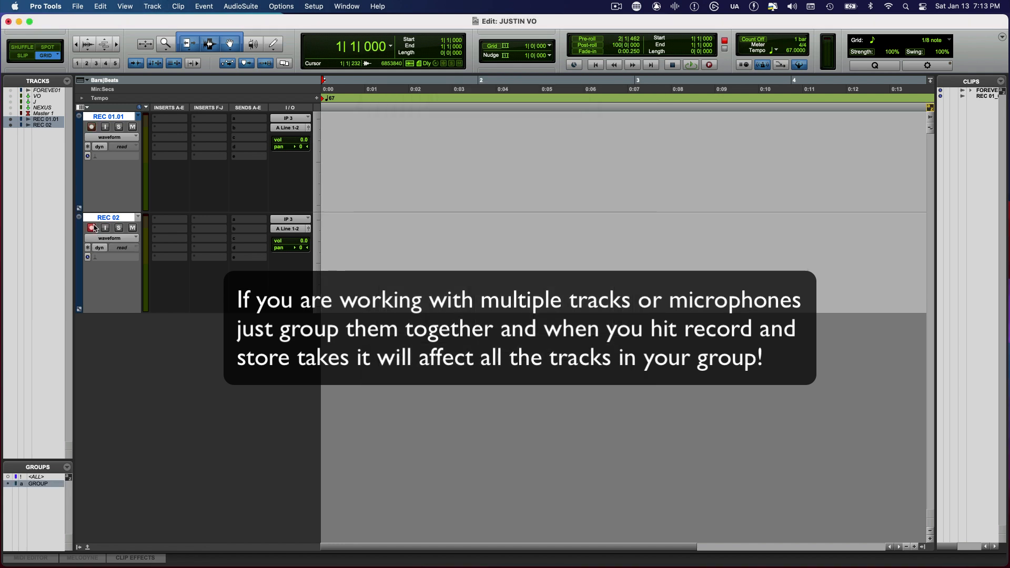
key("super+space")
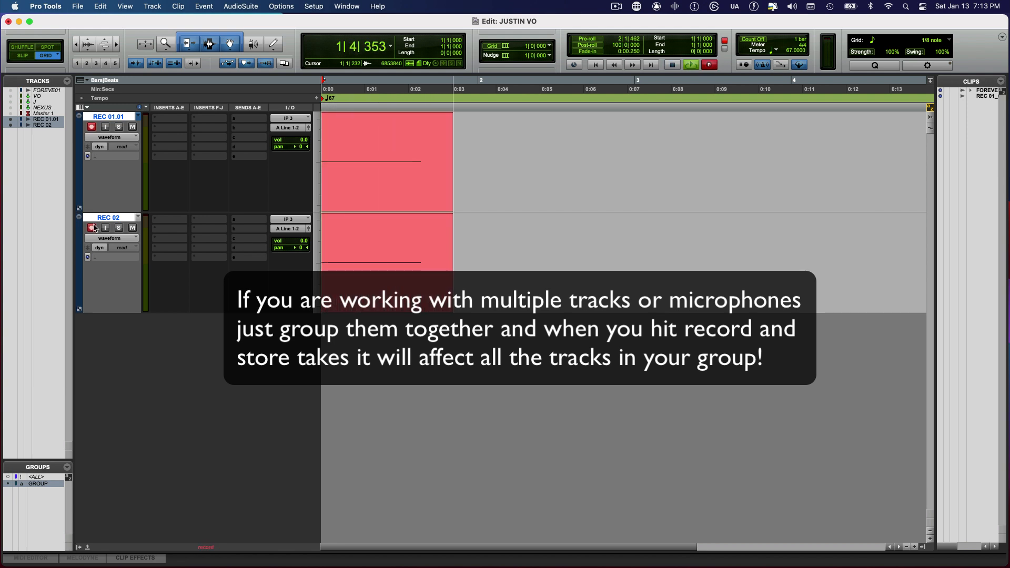
key("super+period")
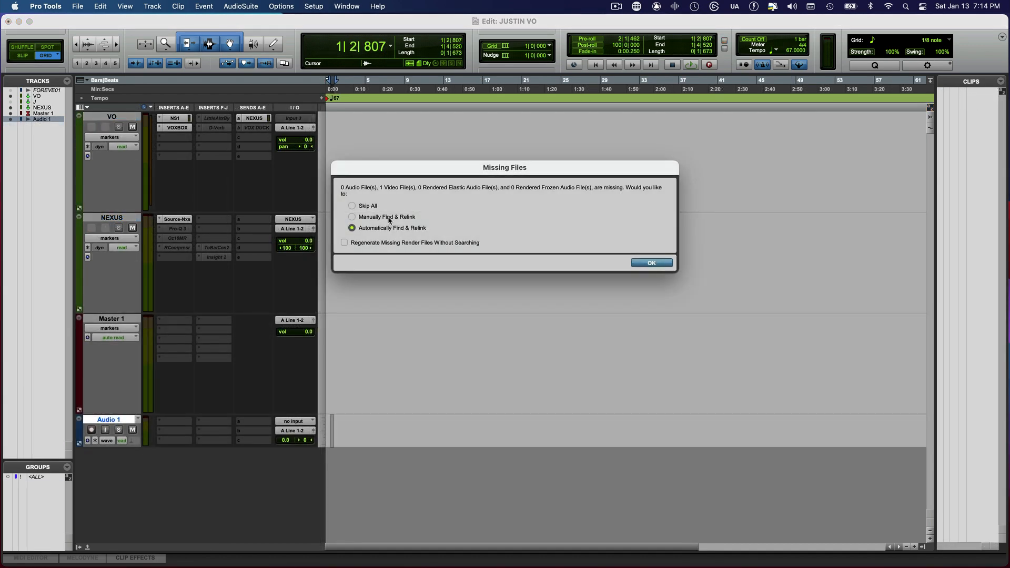
Choose to manually find and relink the session's missing video file
left_click(387, 217)
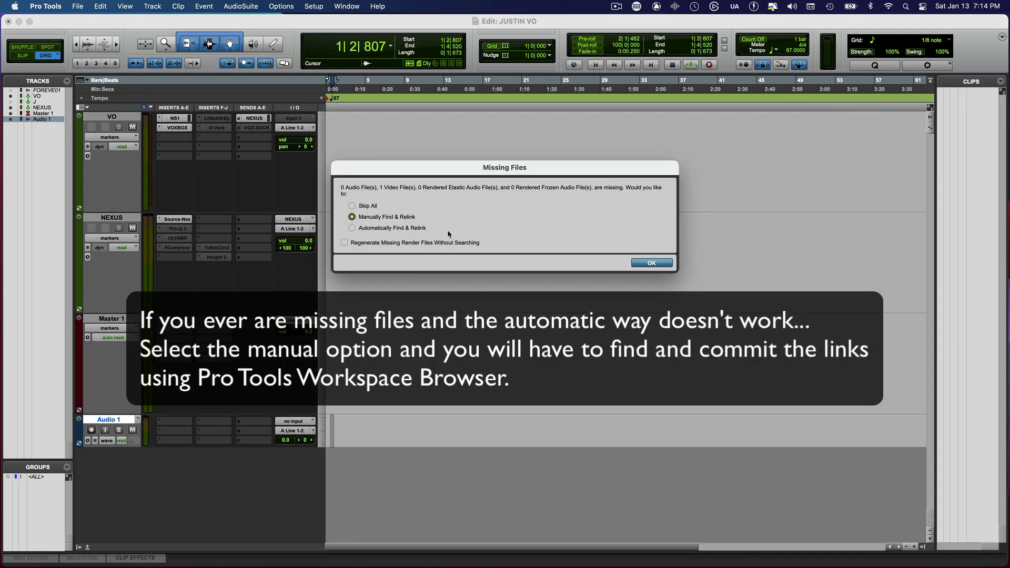
left_click(651, 263)
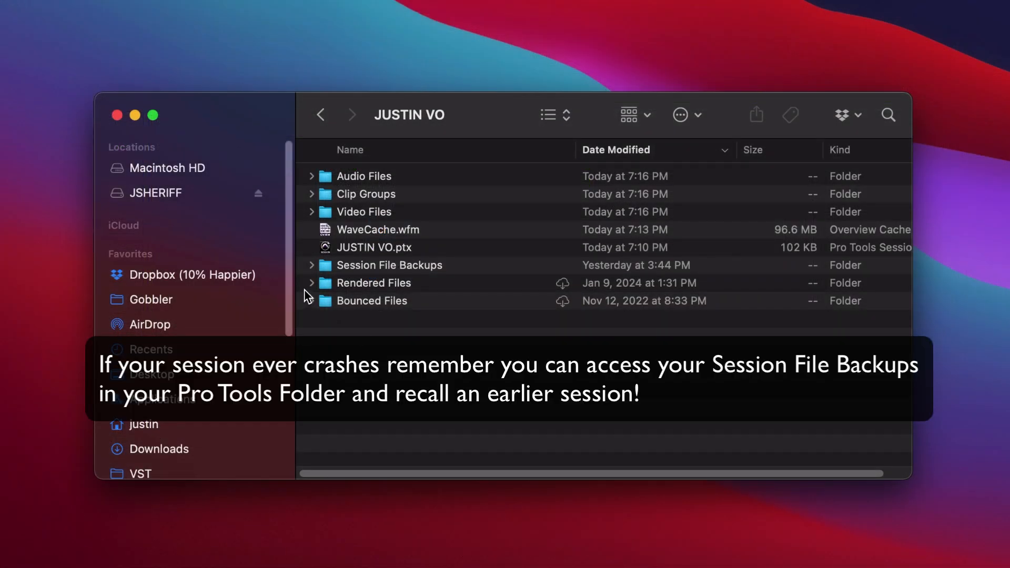
Switch to Finder and expand the session folder's Session File Backups to examine the backup sessions, and collapse it
left_click(312, 265)
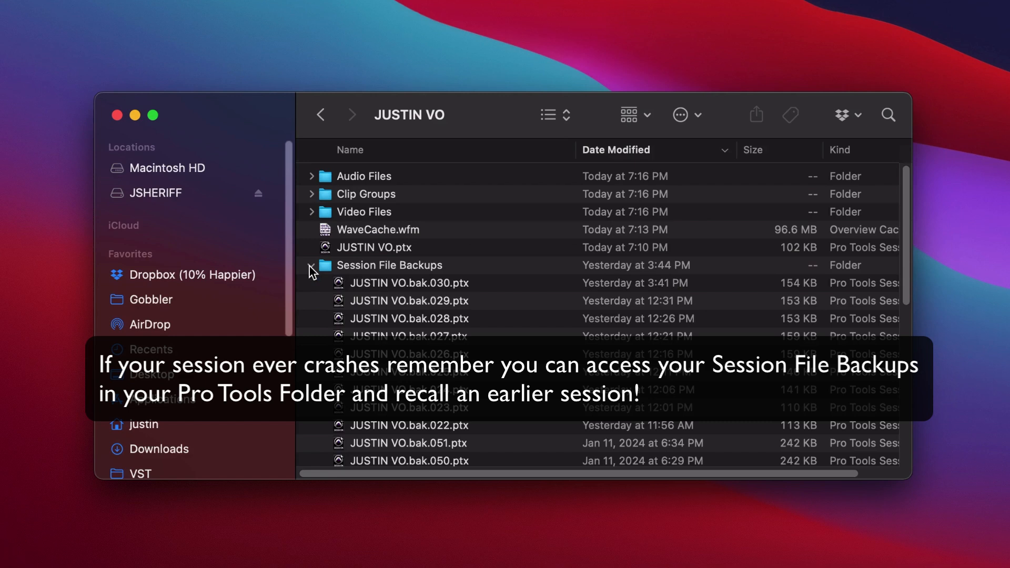
left_click(311, 265)
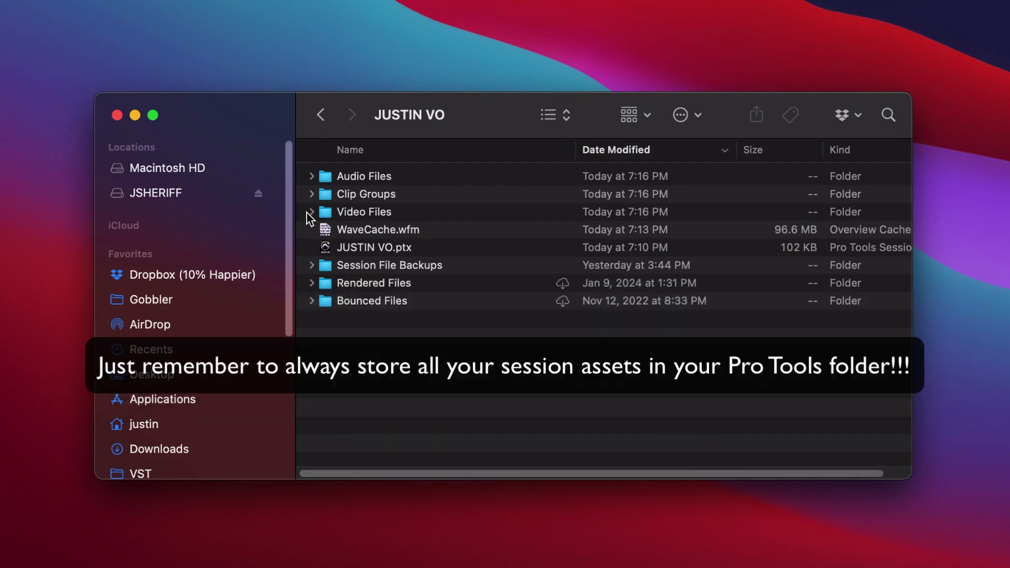